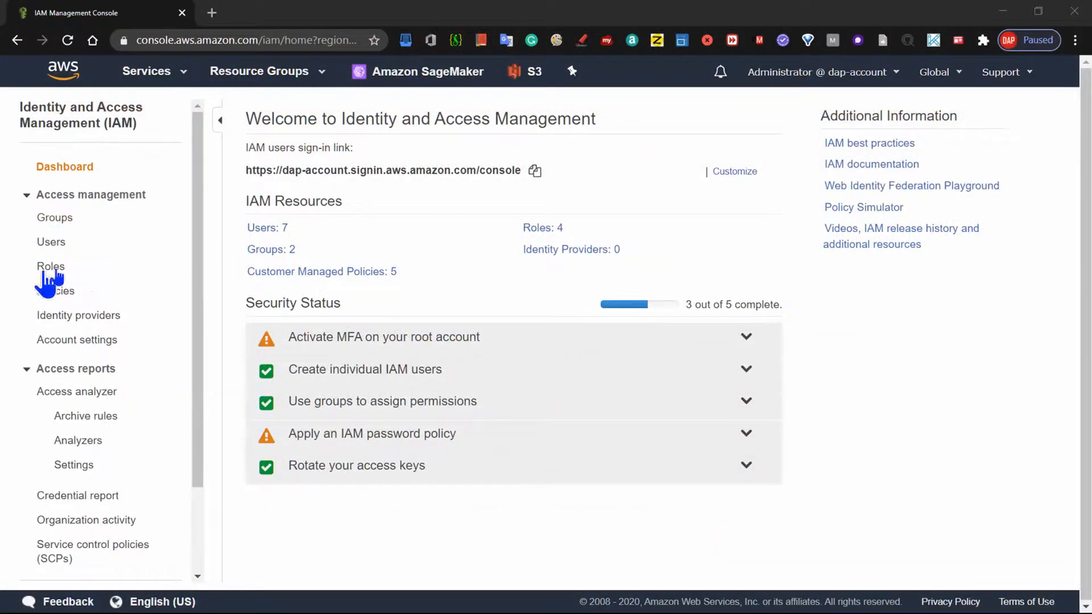
- Start adding an IAM user with the user name Data_Analyst_1 and copy that name
left_click(51, 242)
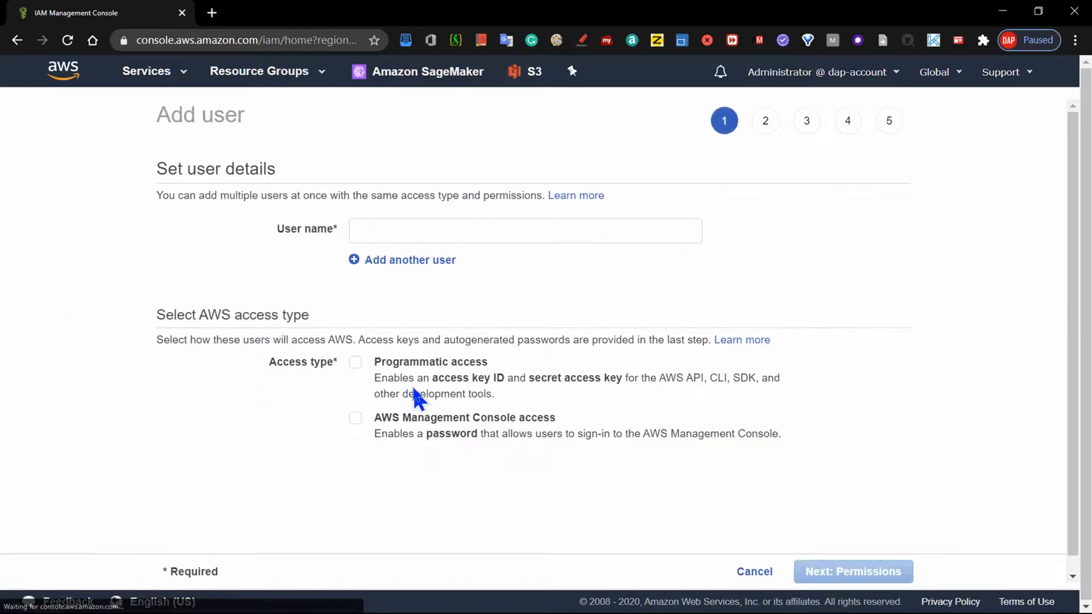
left_click(755, 572)
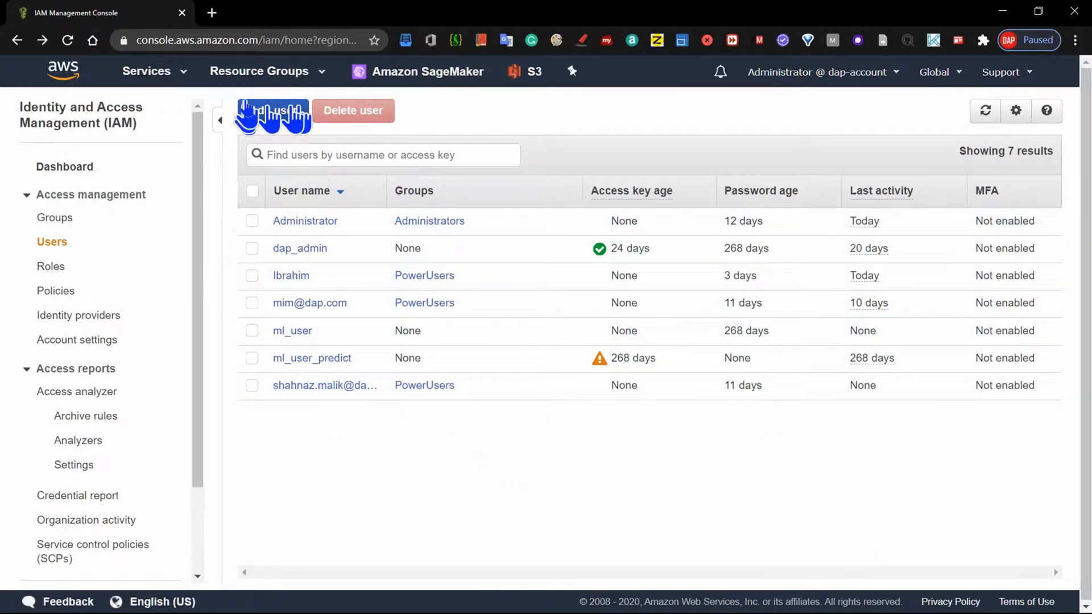
left_click(268, 114)
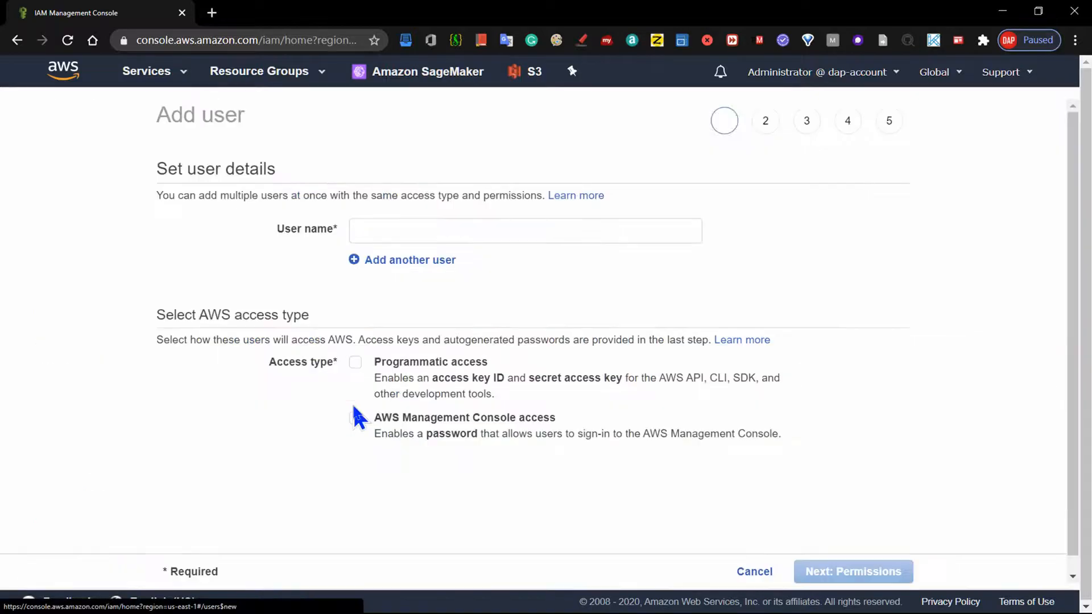
left_click(372, 230)
type("D")
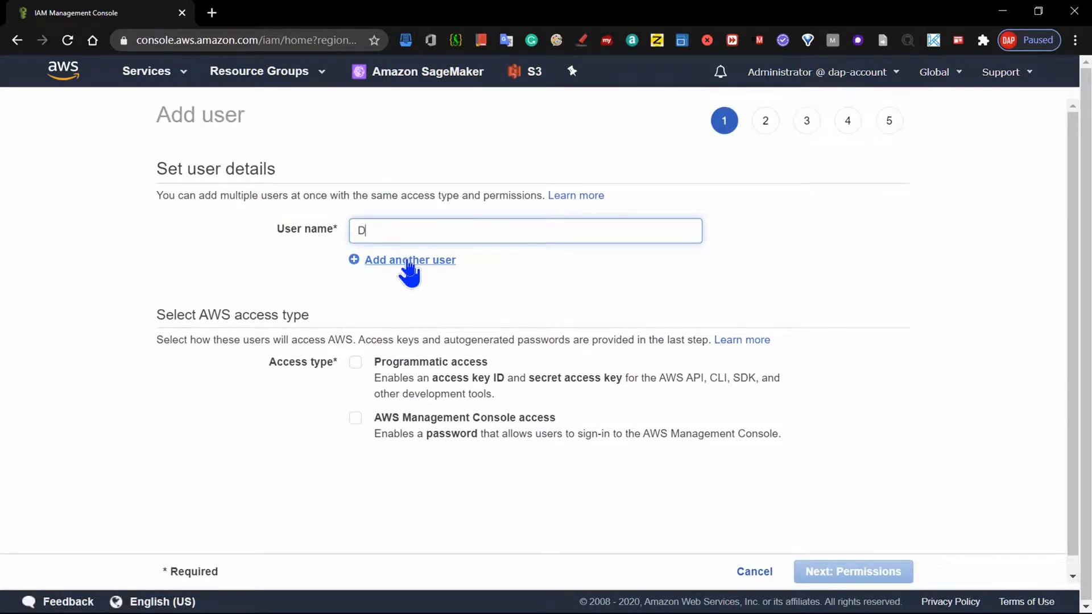
type("ata_Analyst_1")
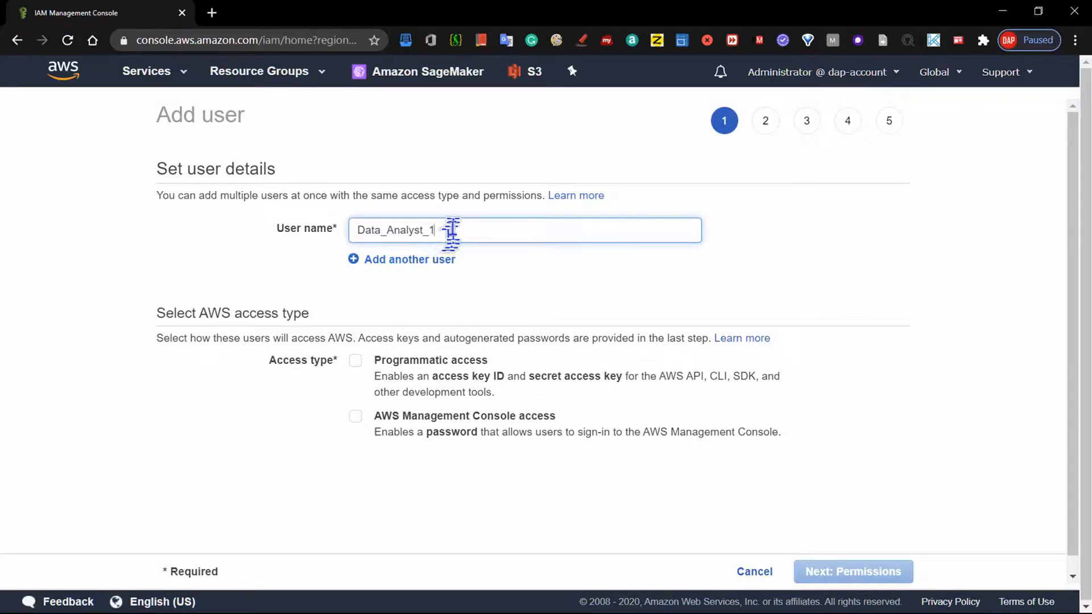
left_click_drag(451, 230, 210, 229)
key("ctrl+c")
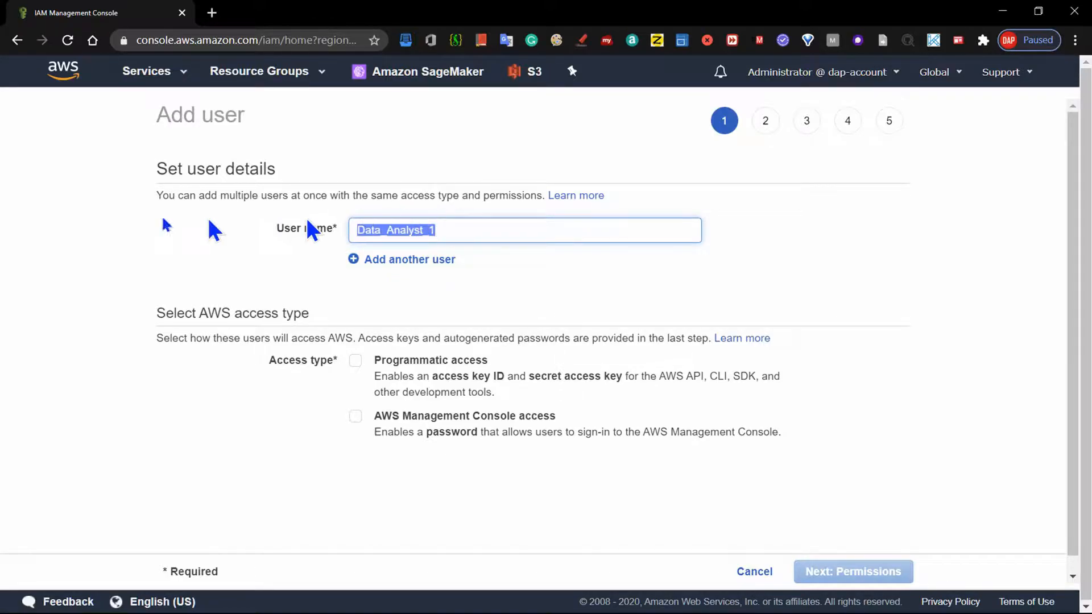
left_click(443, 287)
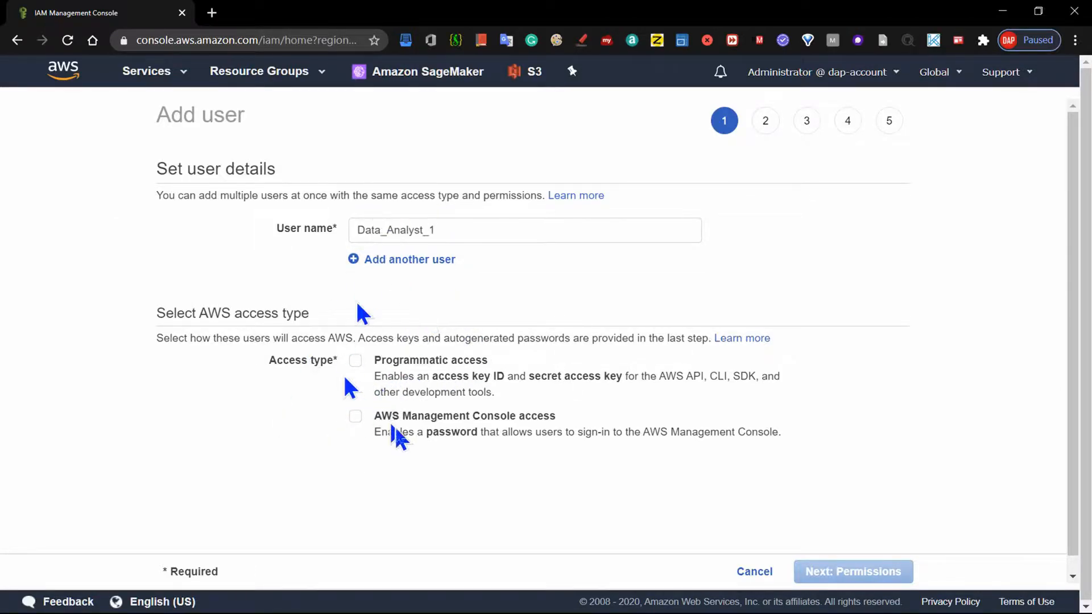
- Enable AWS Management Console access for the new user and enter a custom console password
left_click(355, 417)
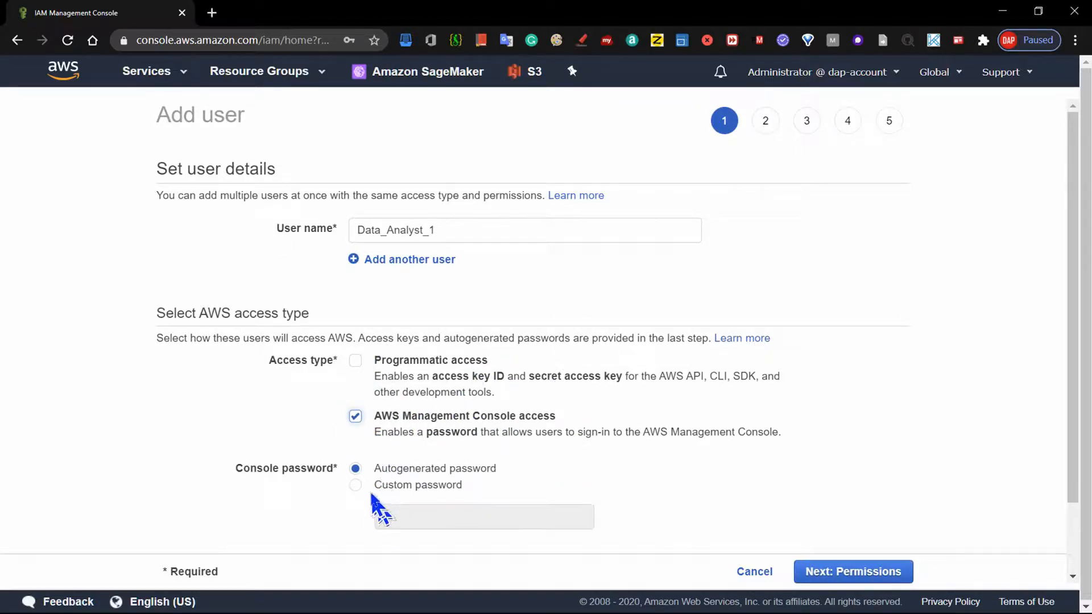
left_click(355, 484)
left_click(407, 516)
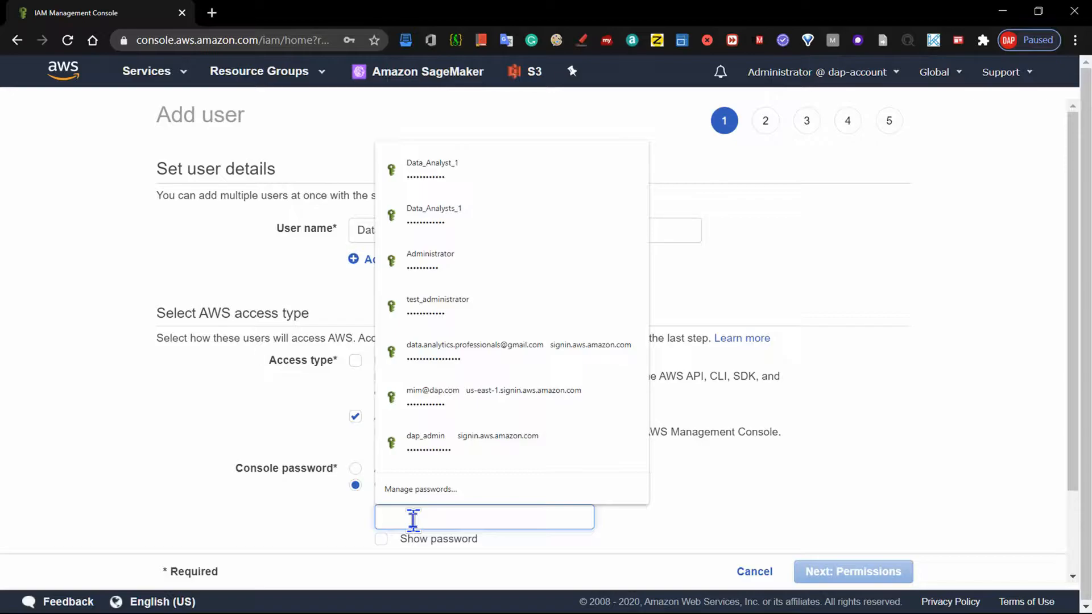
type("••")
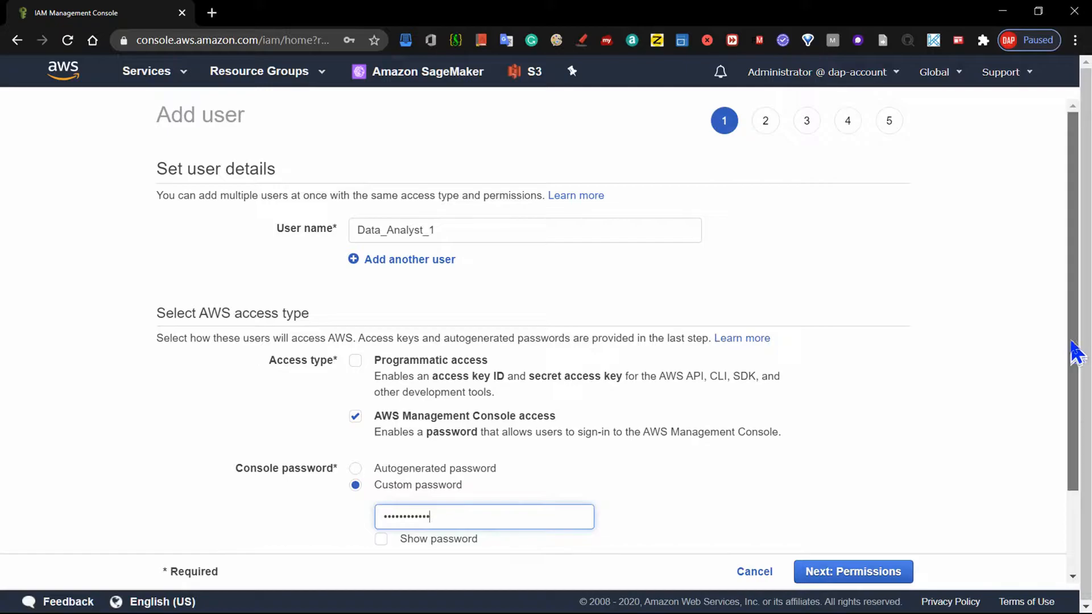
- Disable the required password reset at next sign-in and proceed to permissions, accepting the browser's saved-password update
left_click_drag(1075, 351, 1073, 453)
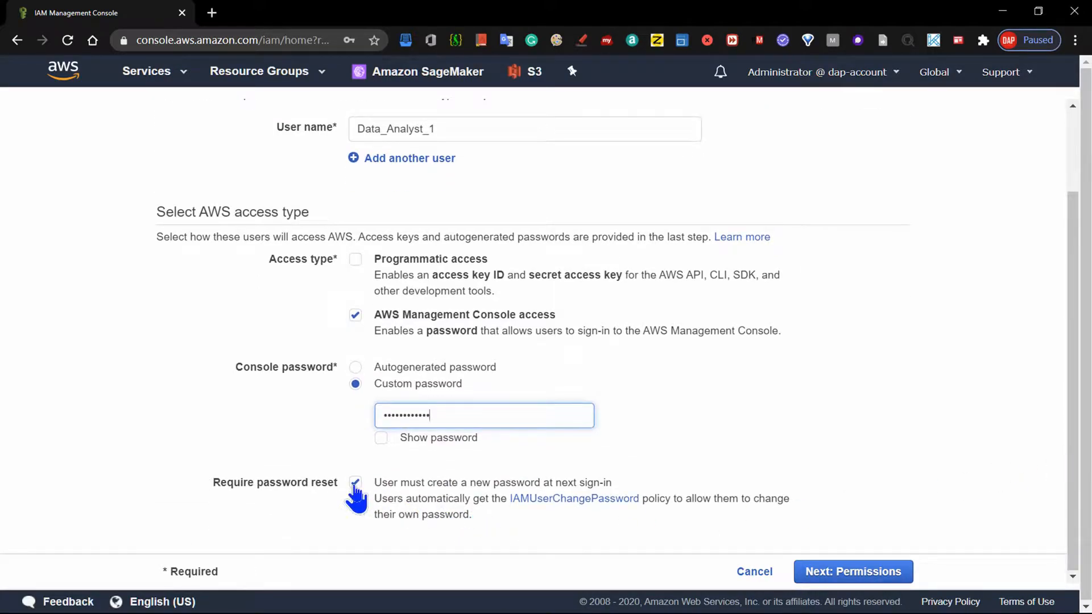
left_click(354, 484)
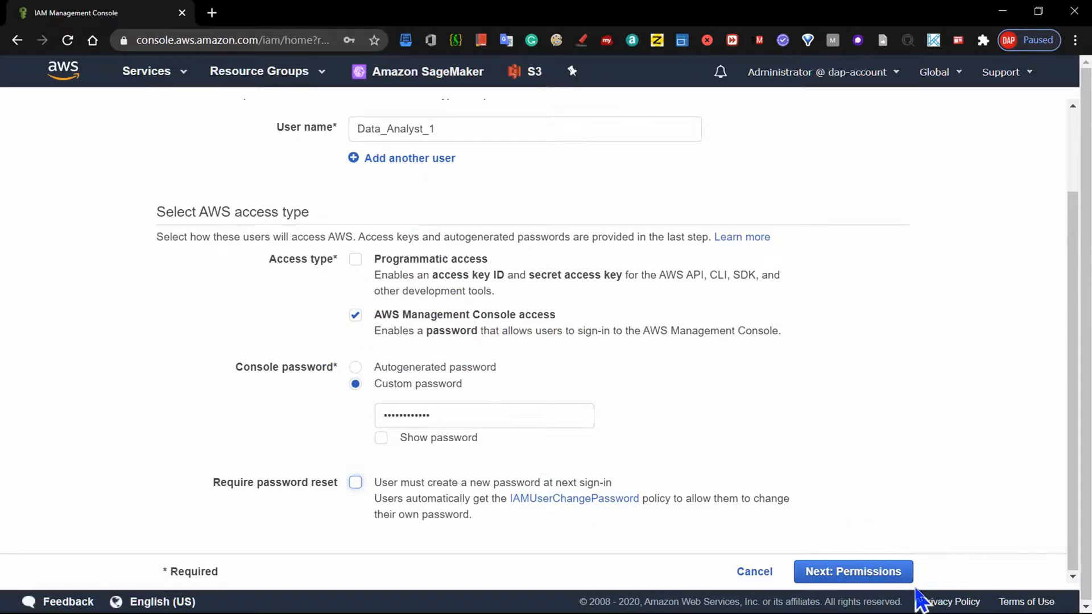
left_click(890, 573)
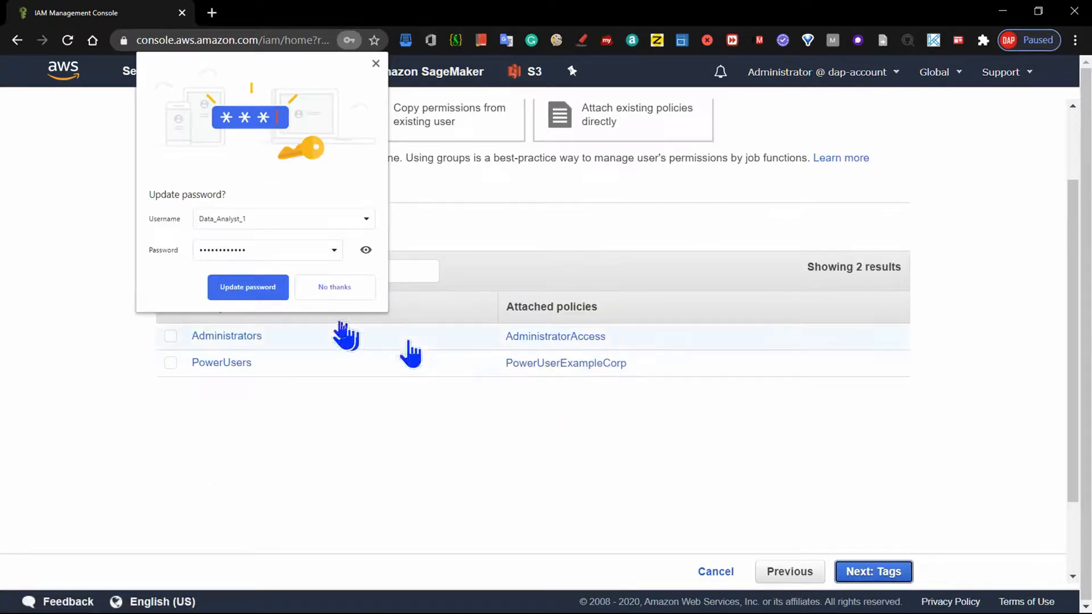
left_click(249, 291)
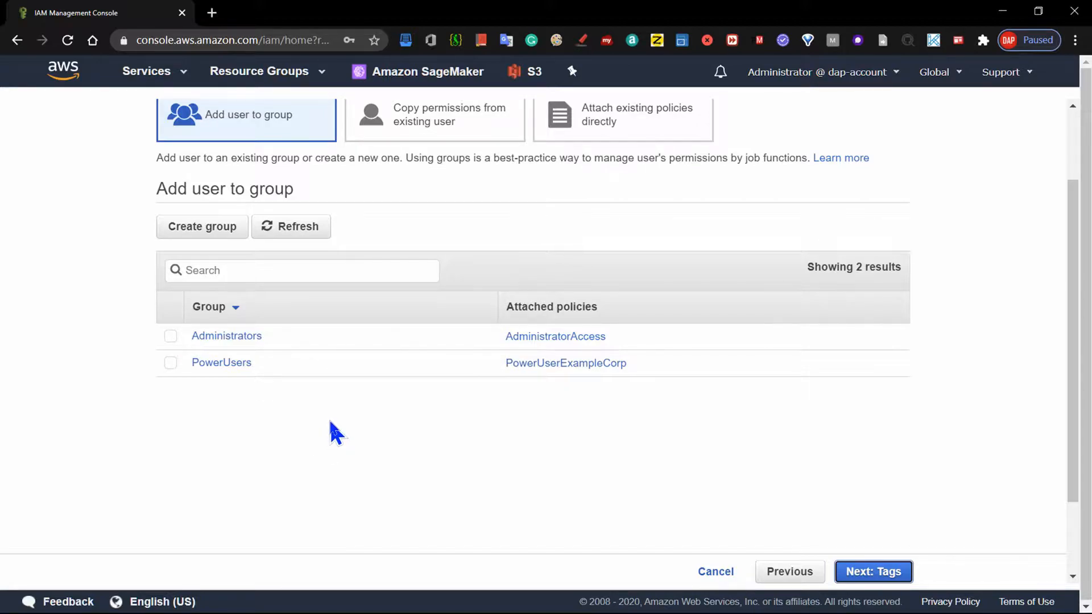
- Start creating a new group for the user and name it Data_Analysts
left_click_drag(1069, 190, 1063, 128)
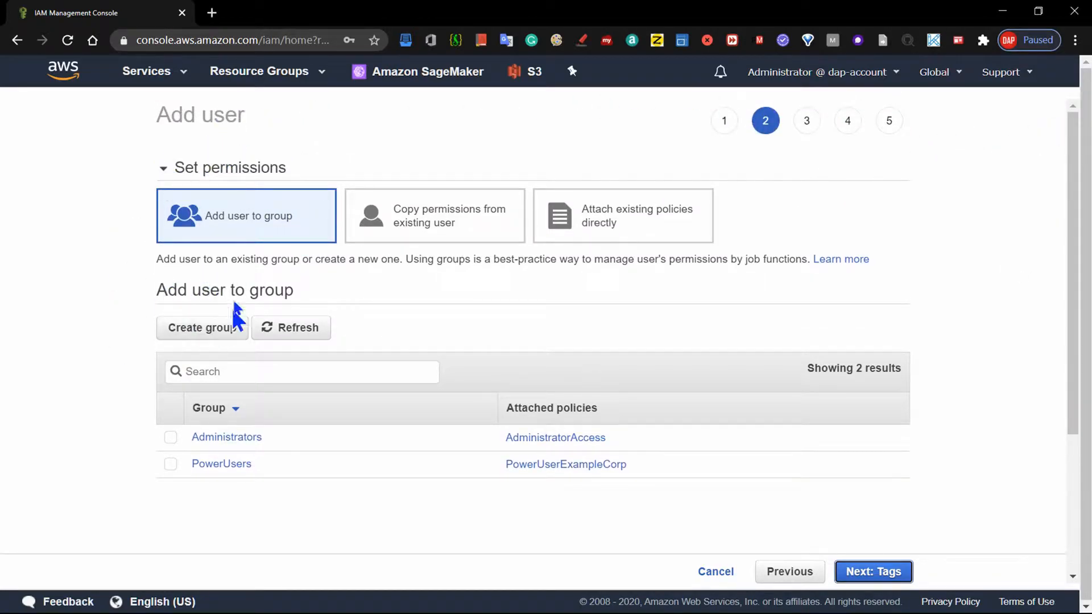
left_click(203, 336)
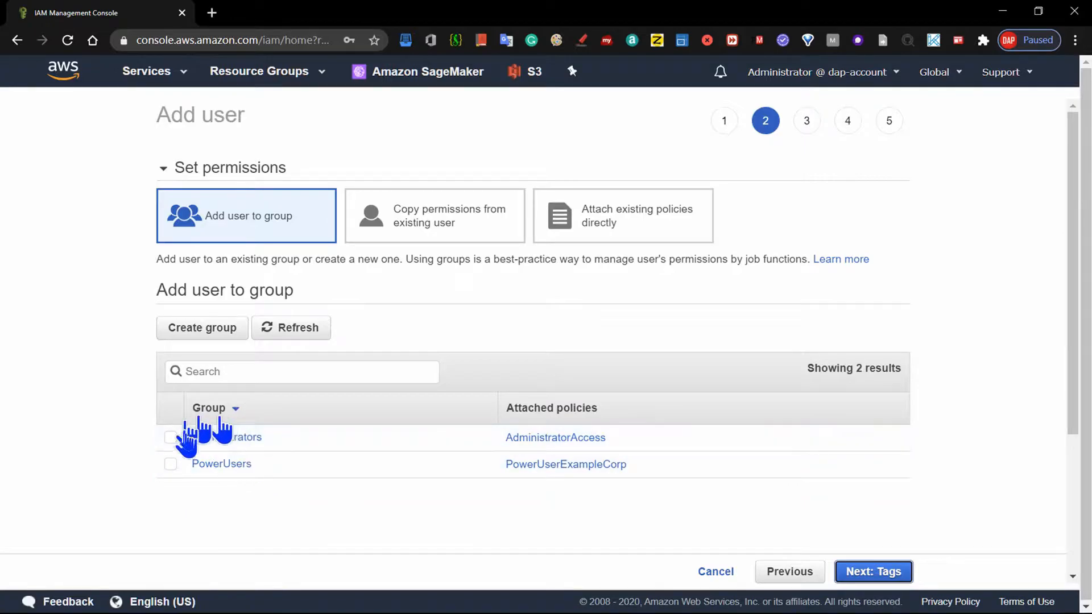
left_click(206, 332)
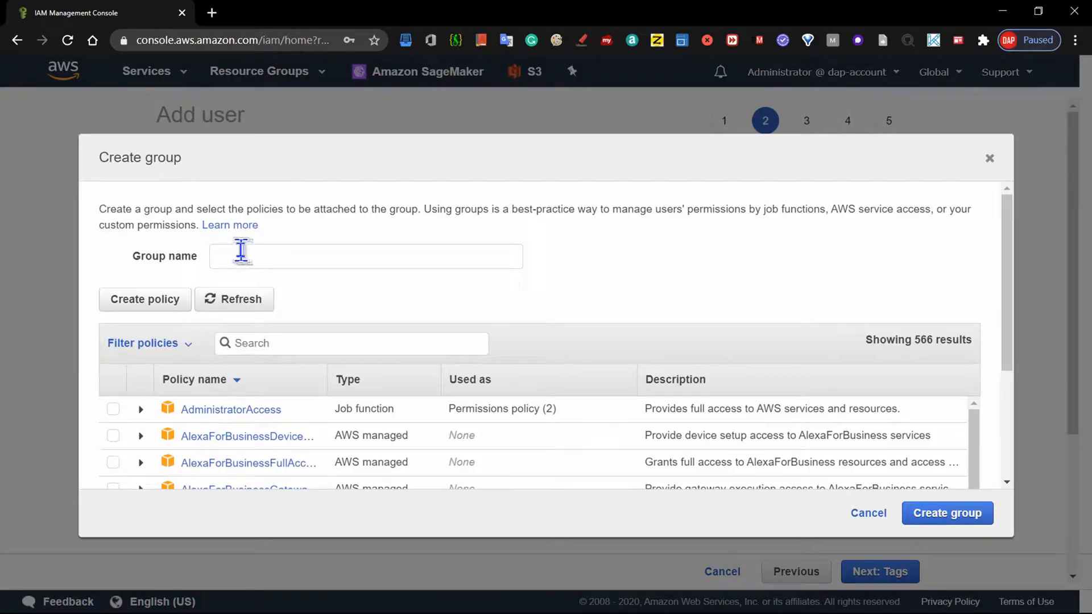
left_click(245, 256)
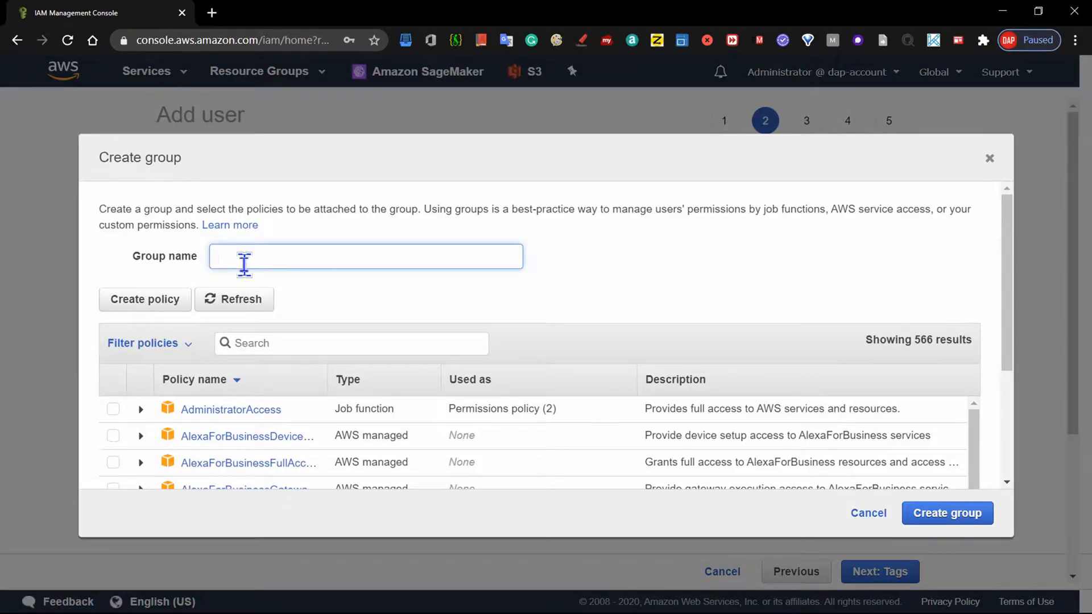
key("ctrl+v")
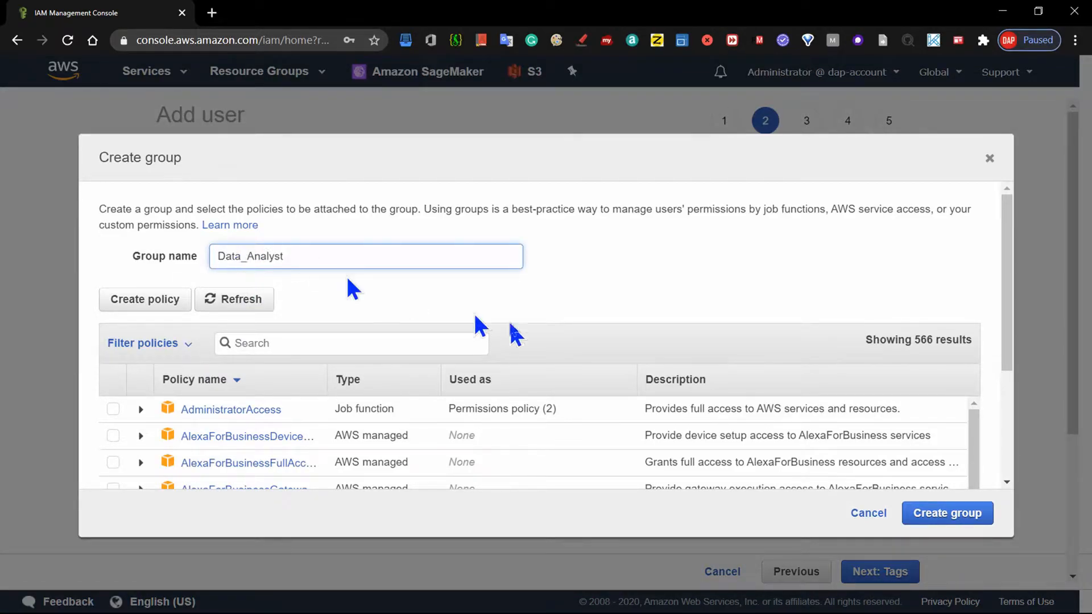
type("s")
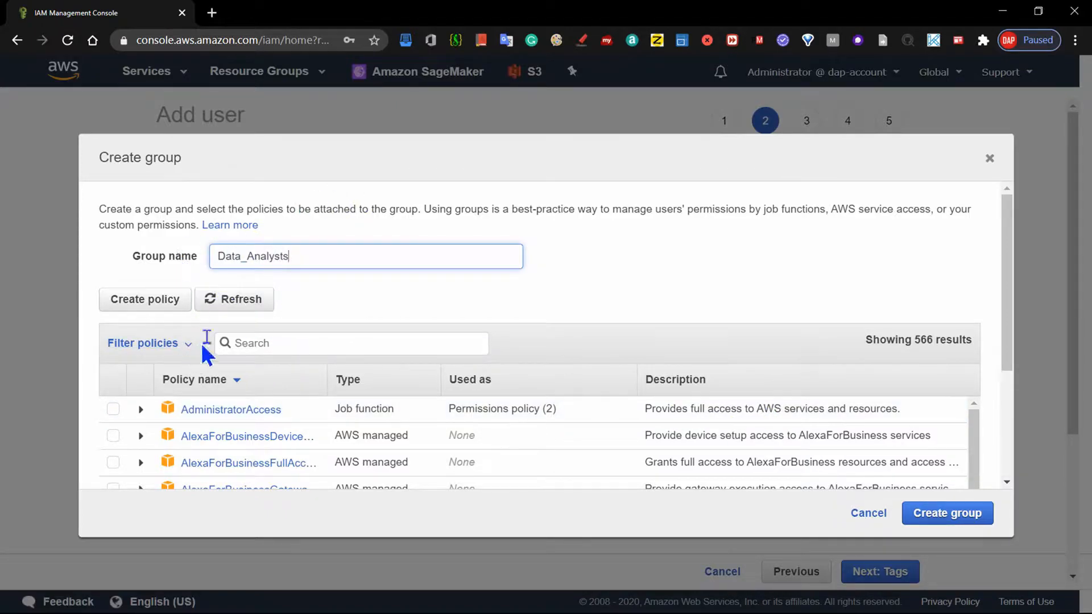
- Filter the policies by S3 and select AmazonS3FullAccess for the group
left_click(299, 343)
type("S3")
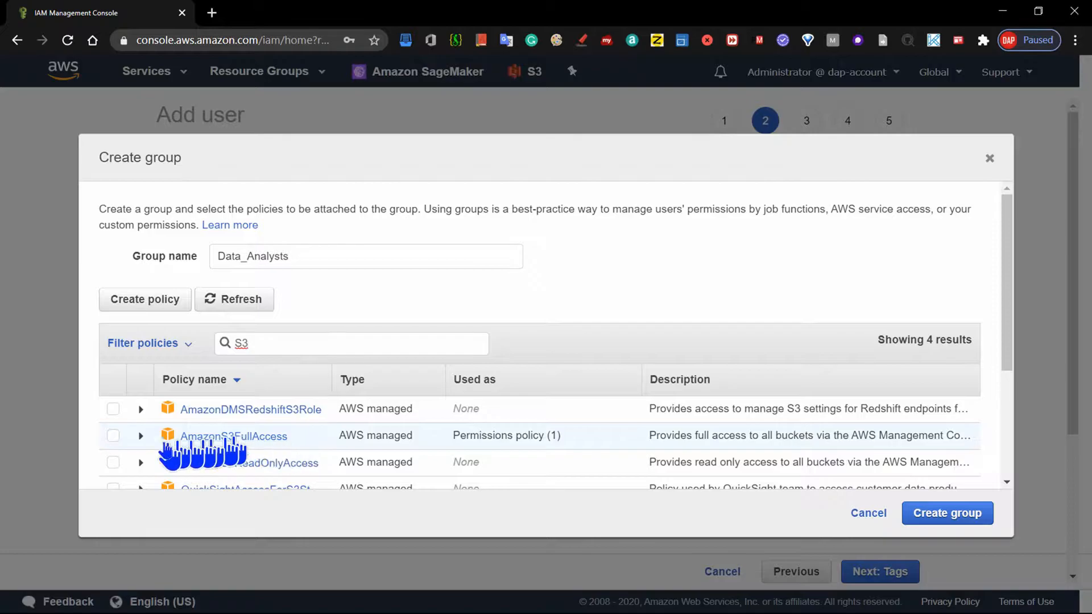
left_click(113, 437)
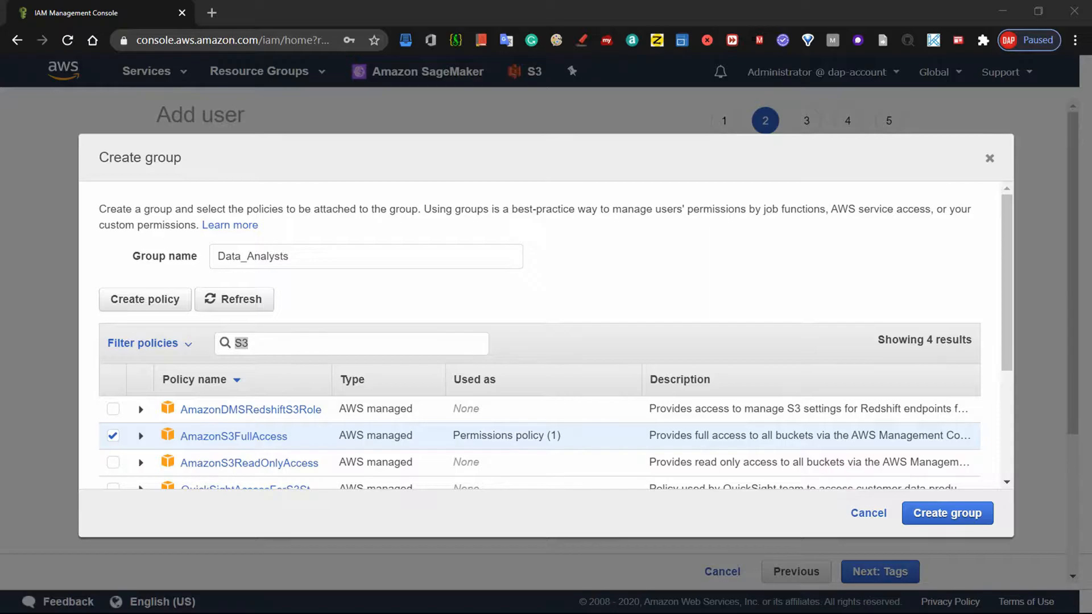
- Filter the policies by machine and select AmazonMachineLearningFullAccess for the group
left_click_drag(244, 344, 137, 341)
type("mo")
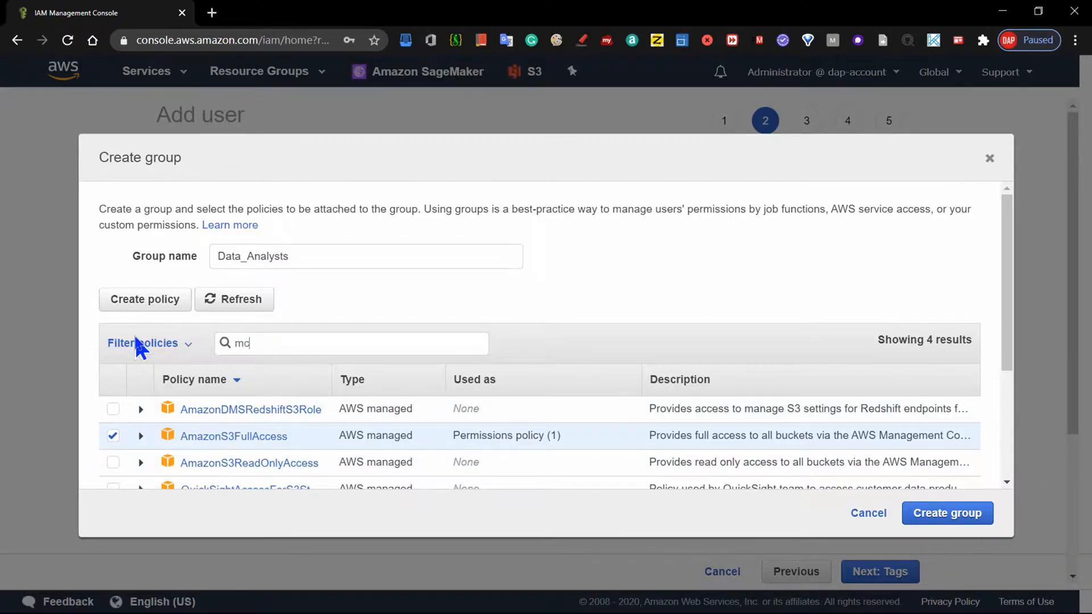
key("BackSpace")
type("achine")
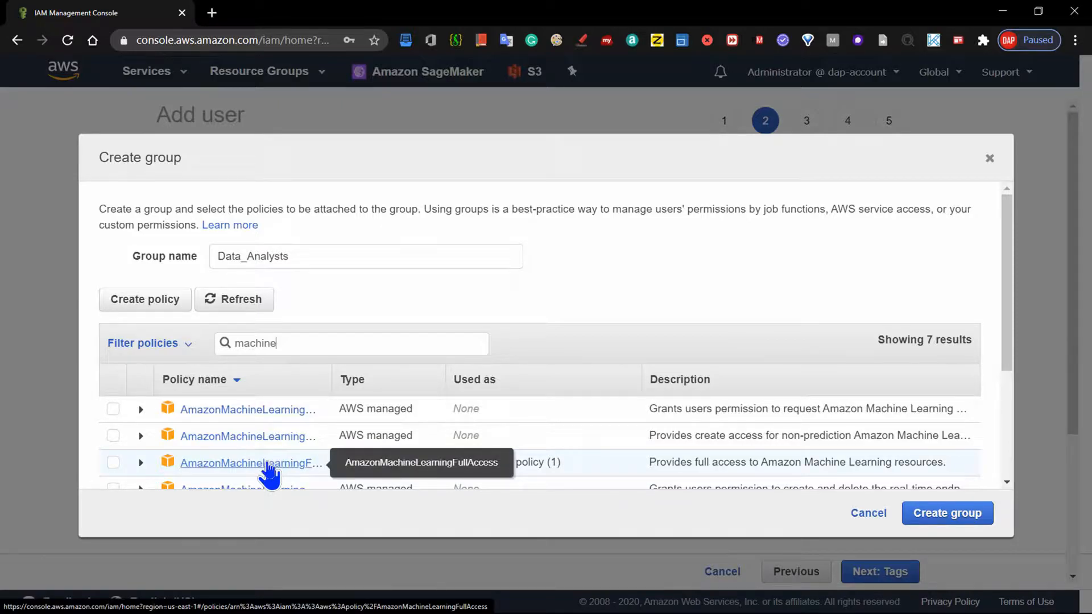
left_click(113, 461)
- Filter the policies by sage and select AmazonSageMakerFullAccess for the group
left_click_drag(280, 342, 165, 348)
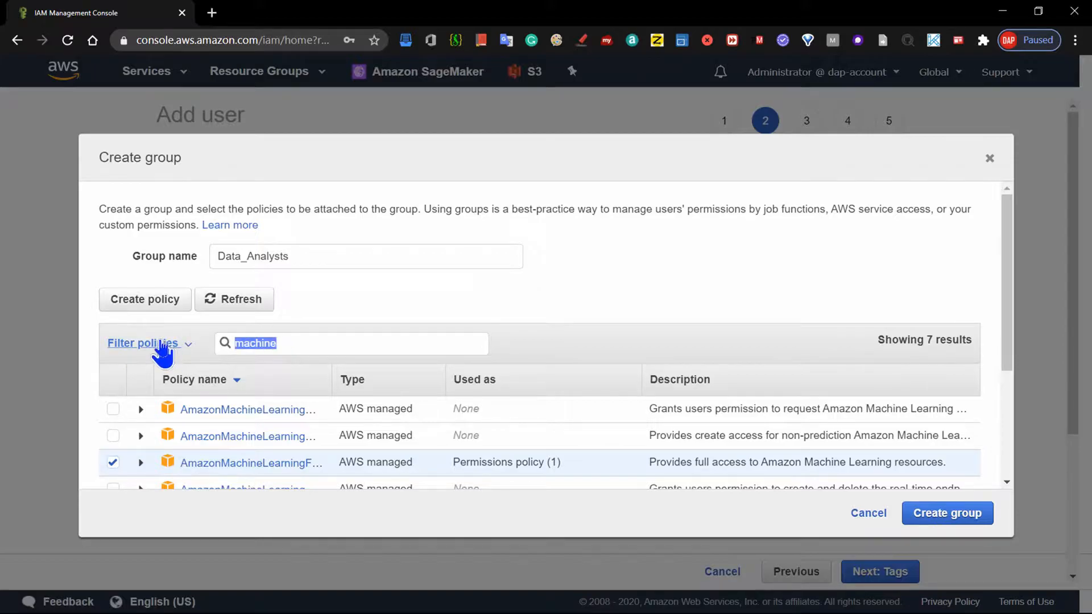
type("sage")
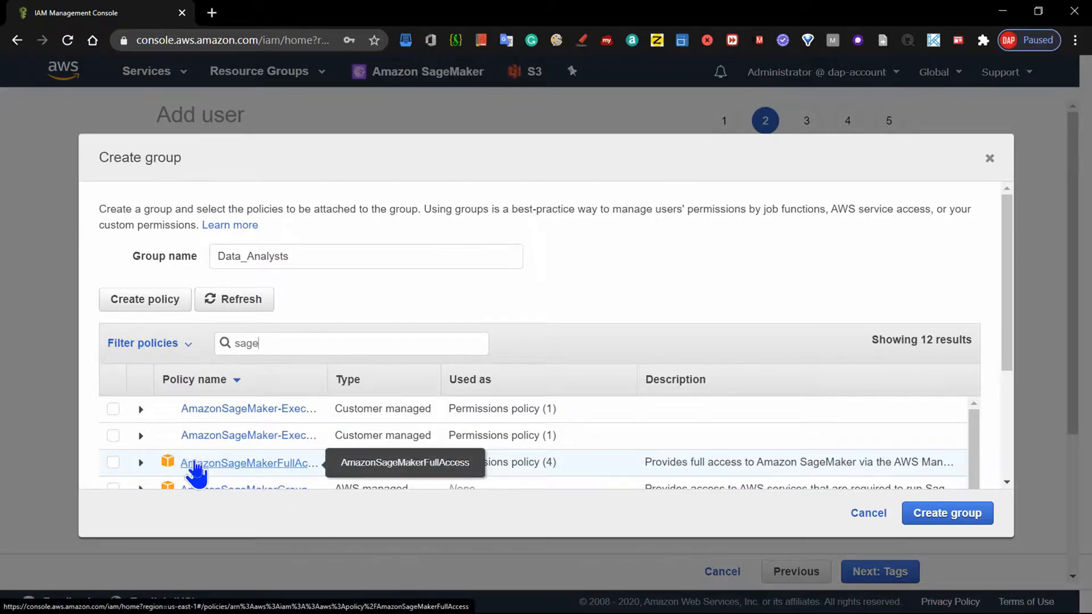
left_click(113, 463)
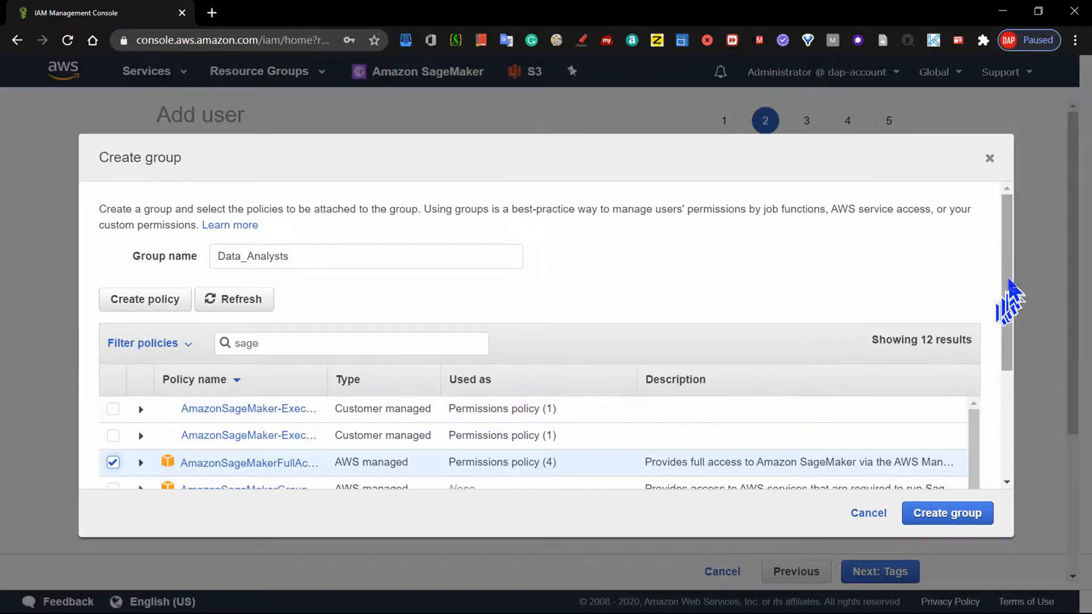
- Create the Data_Analysts group with the selected policies and proceed to the user review without adding tags
mouse_move(1011, 266)
left_mouse_down()
mouse_move(1012, 317)
mouse_move(1018, 285)
left_mouse_up()
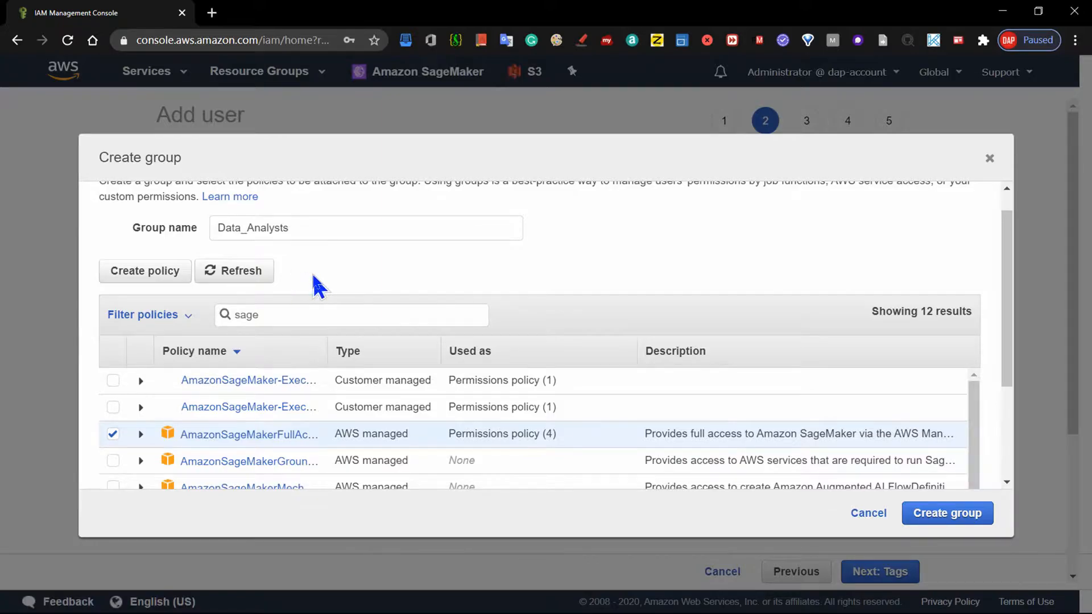
left_click(936, 517)
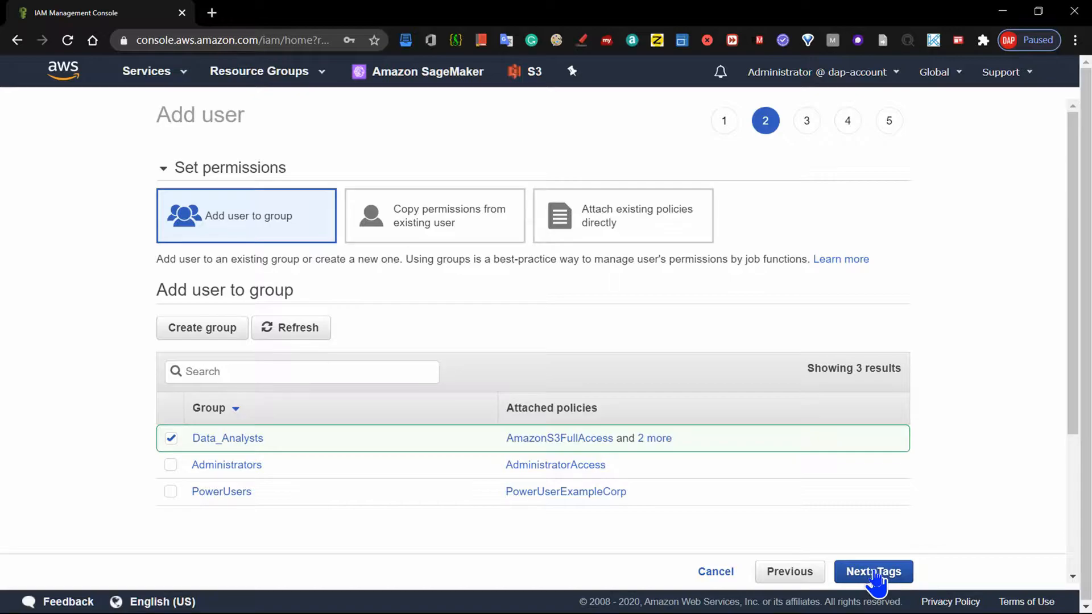
left_click(876, 575)
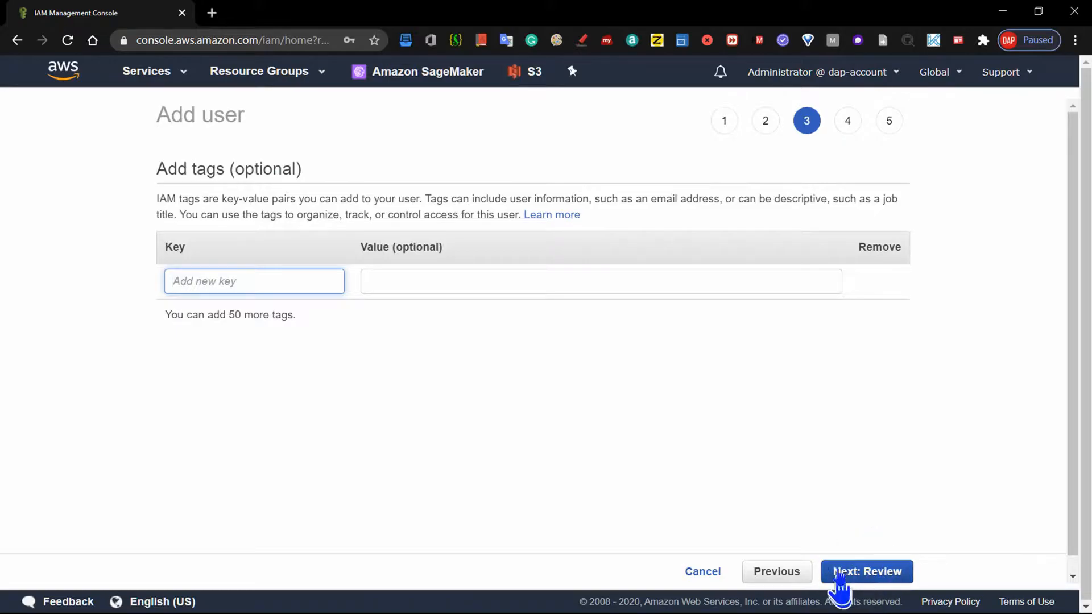
left_click(865, 573)
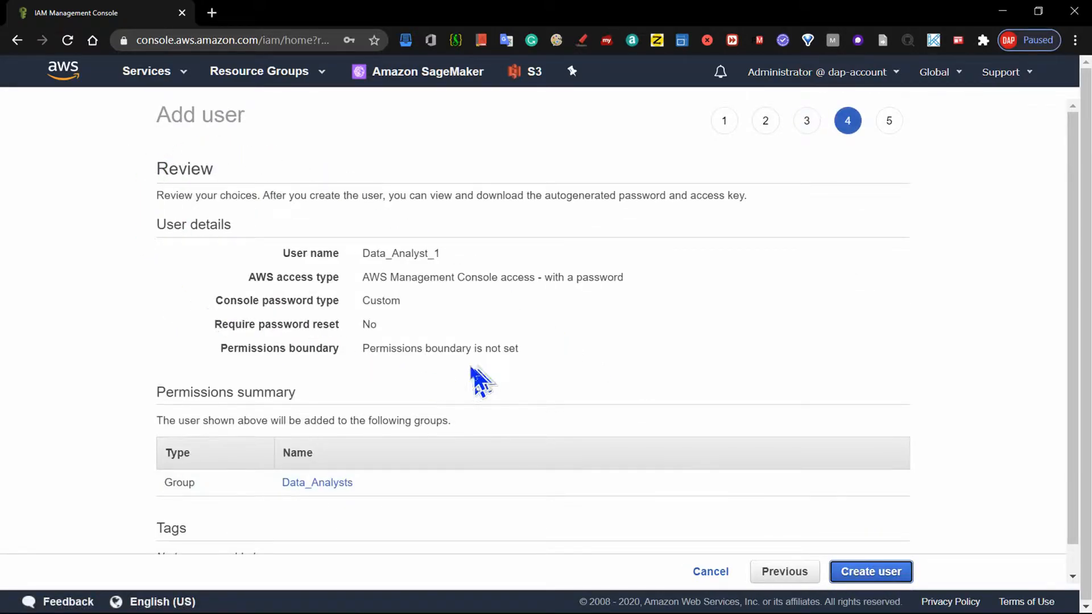
- Review the new user's name, access type, password reset setting, group membership and tags before creation
left_click_drag(380, 253, 449, 255)
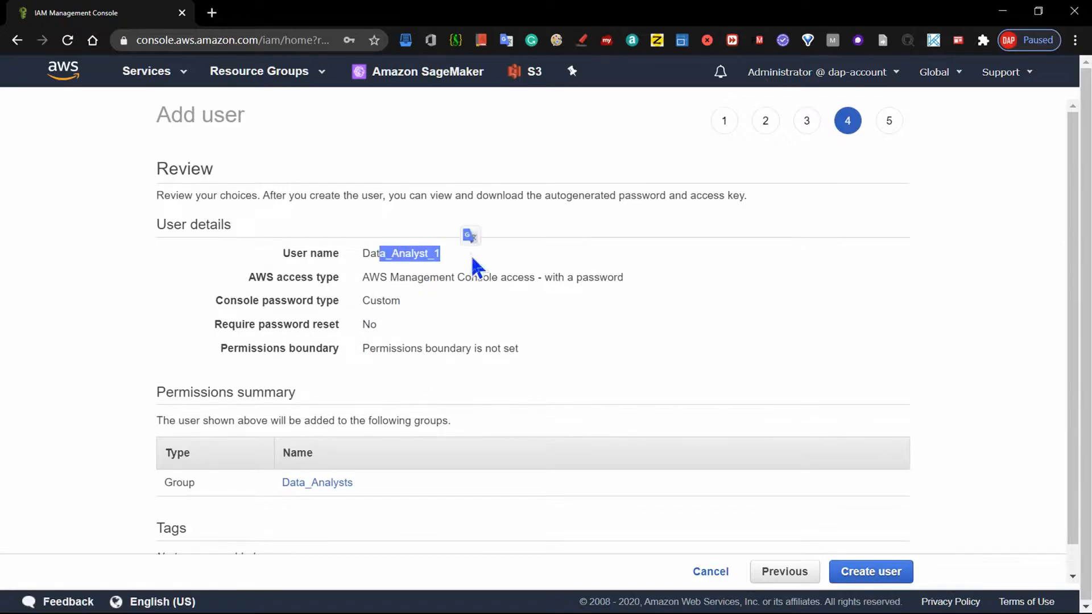
left_click_drag(538, 278, 624, 278)
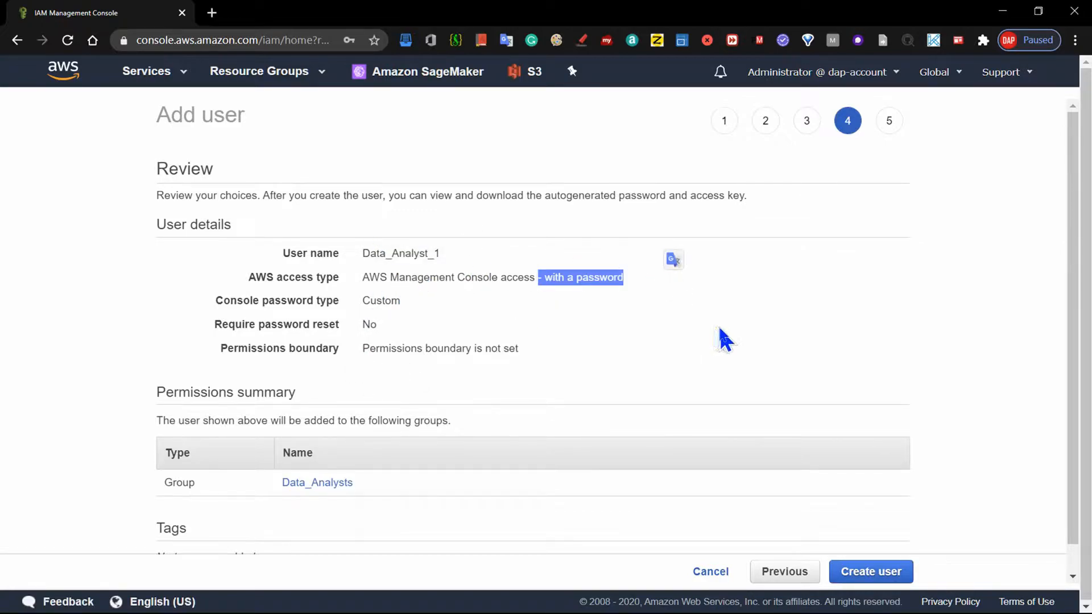
left_click(717, 337)
double_click(368, 326)
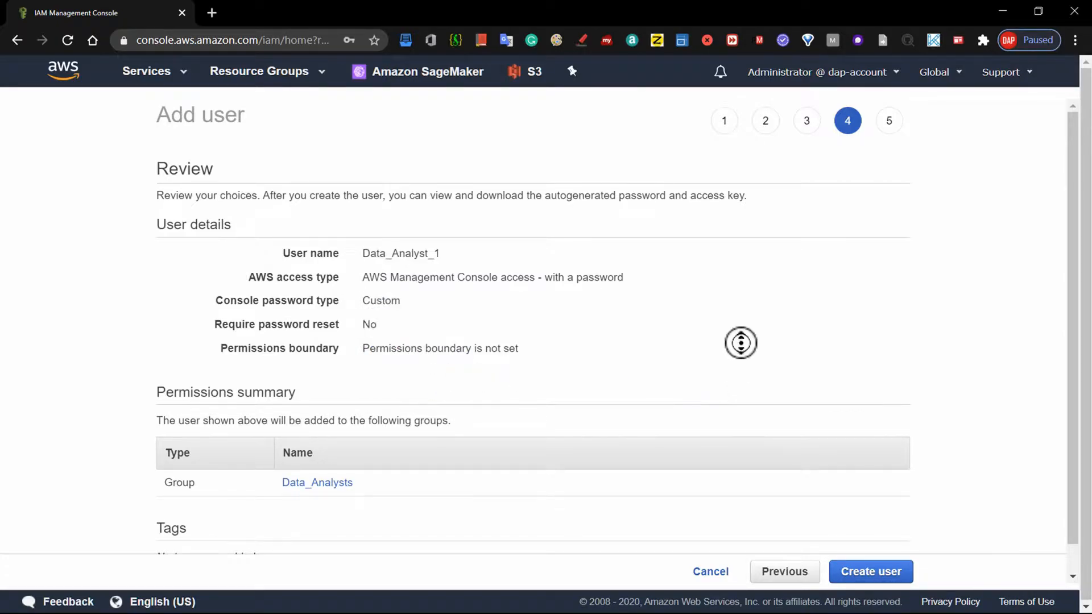
left_click(739, 364)
scroll(719, 445, "down", 1)
scroll(387, 227, "up", 1)
scroll(438, 444, "down", 1)
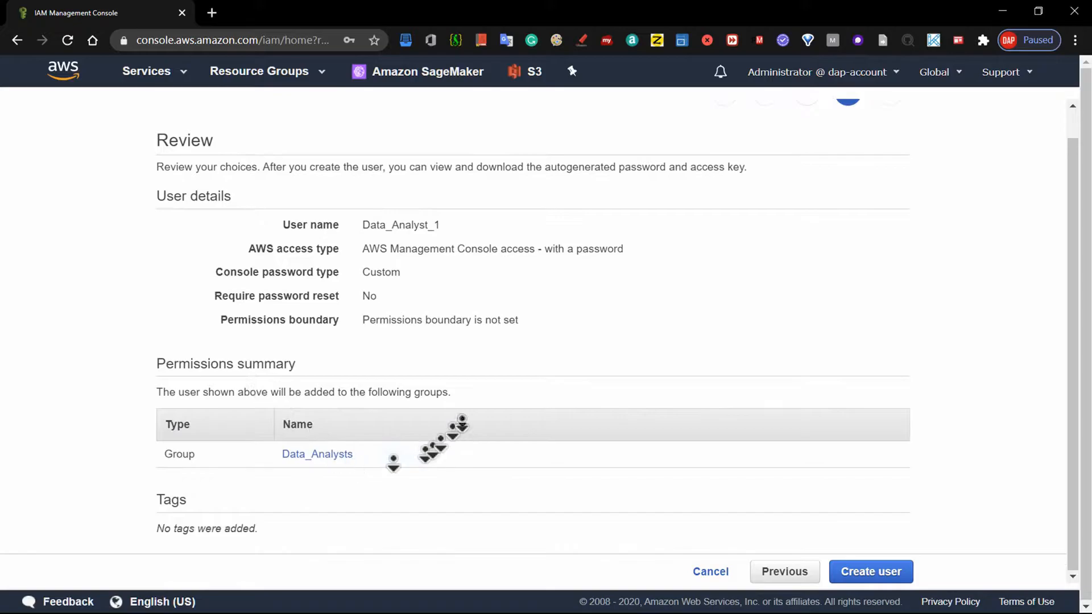
- Create the user and save its credentials to Downloads over the existing data_analyst_1_user_credentials.csv, closing the wizard
left_click(875, 570)
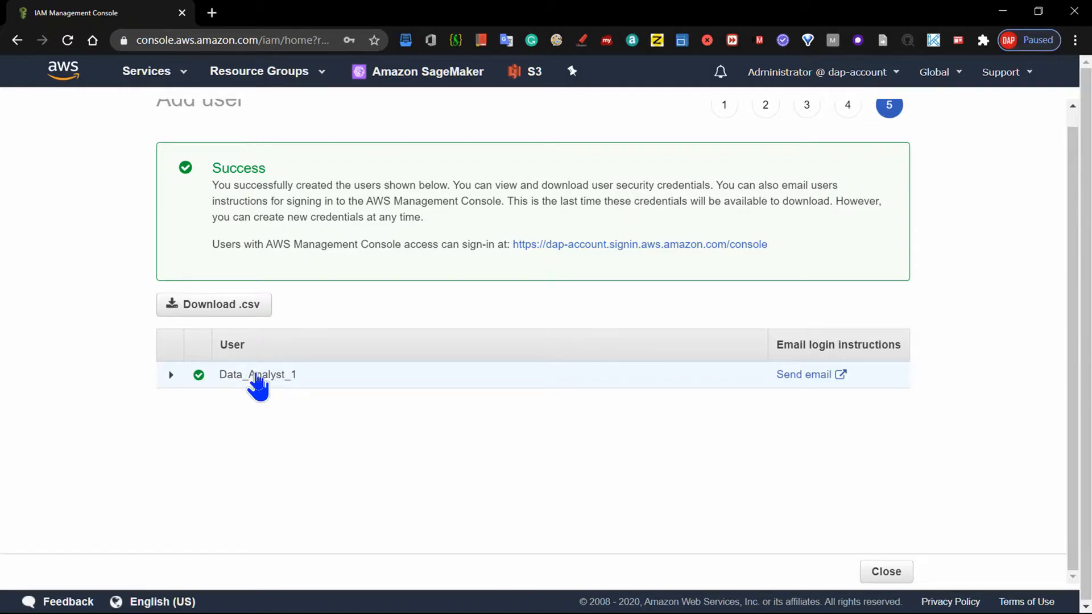
left_click(231, 307)
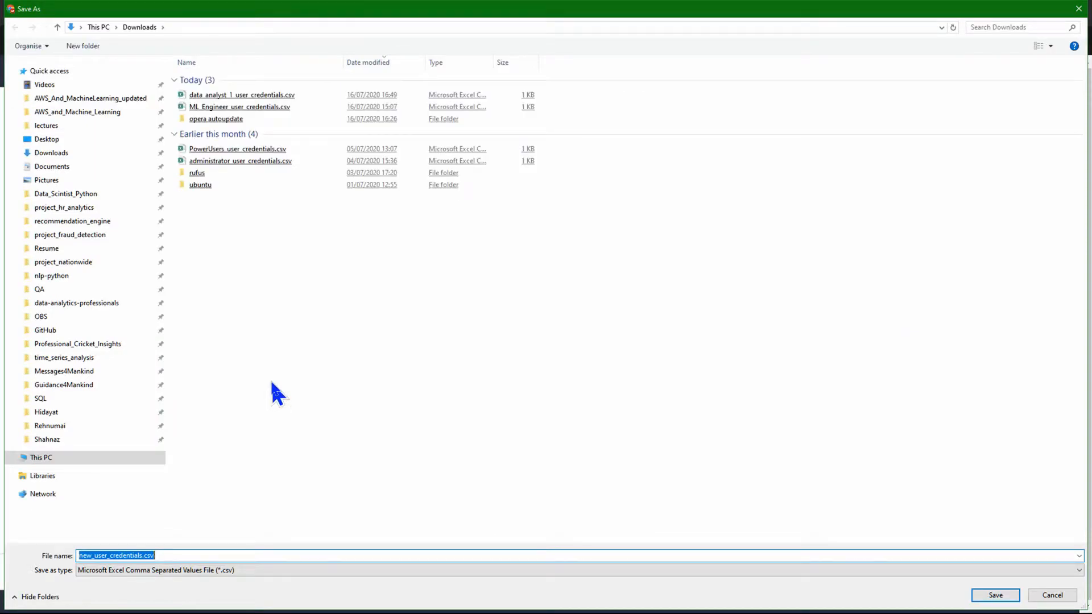
left_click(233, 95)
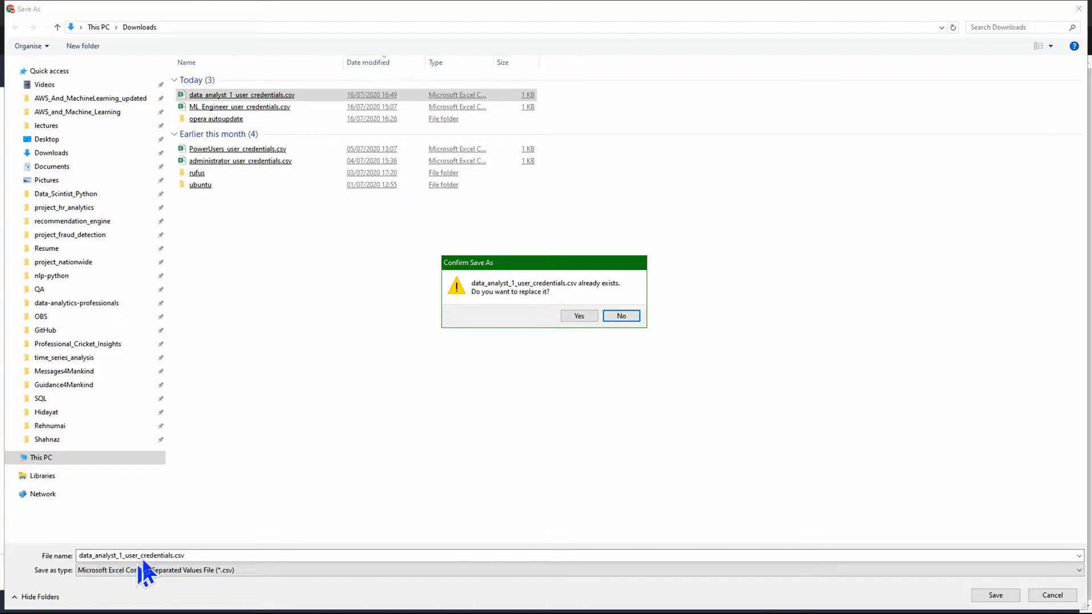
left_click(577, 316)
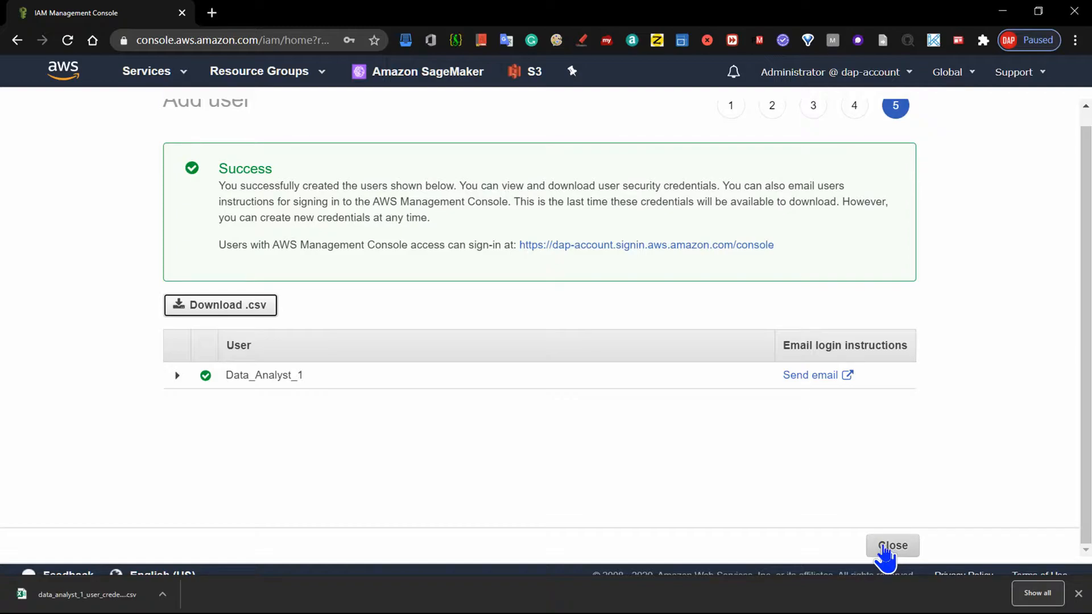
left_click(888, 547)
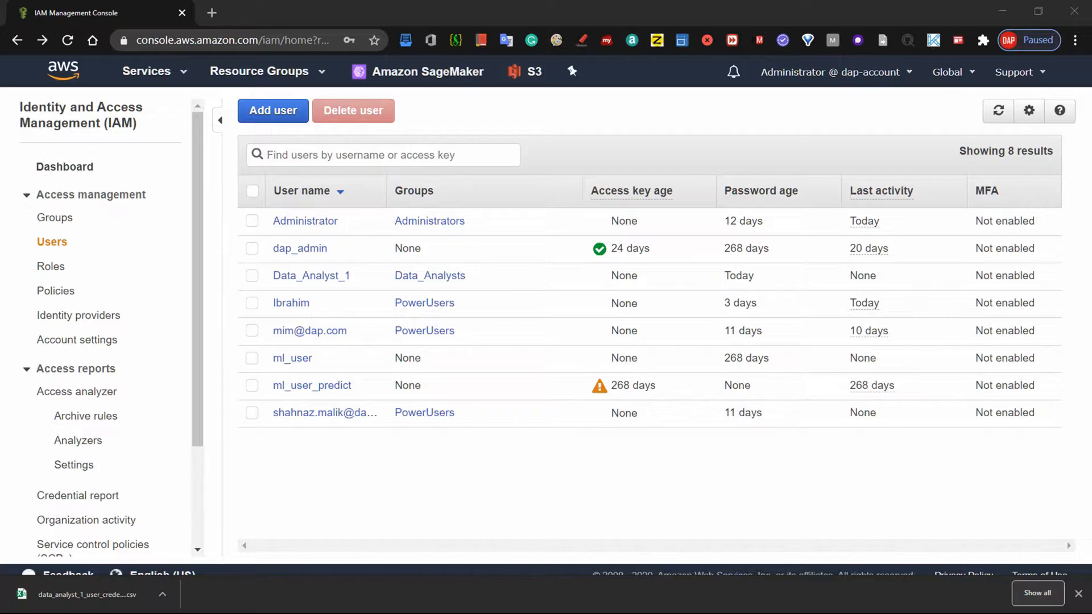
- Start adding another IAM user named ML_Engineer_1 and copy that name
left_click(54, 241)
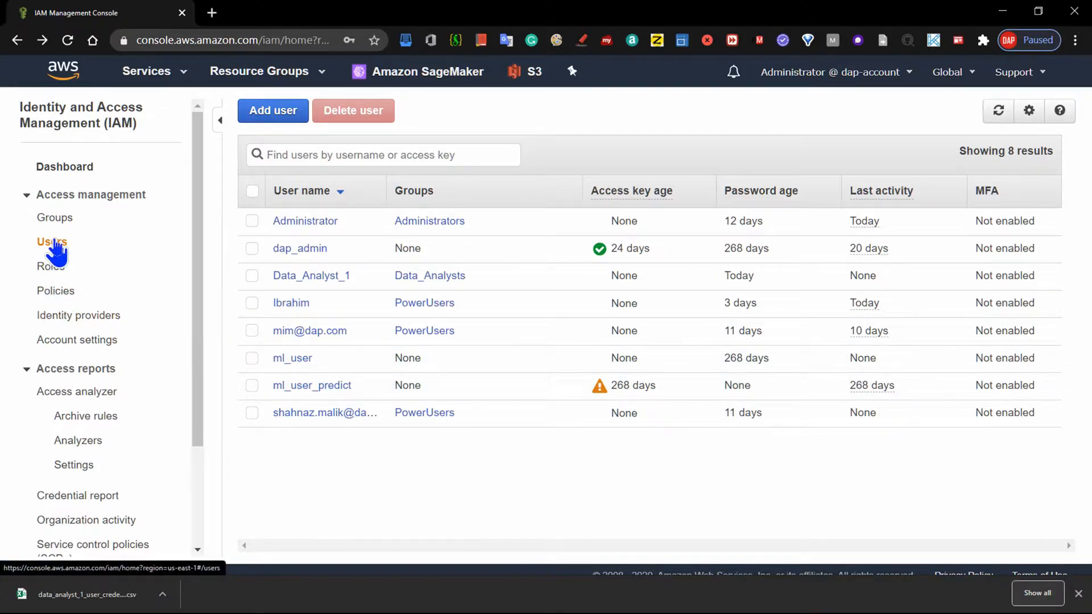
left_click(271, 112)
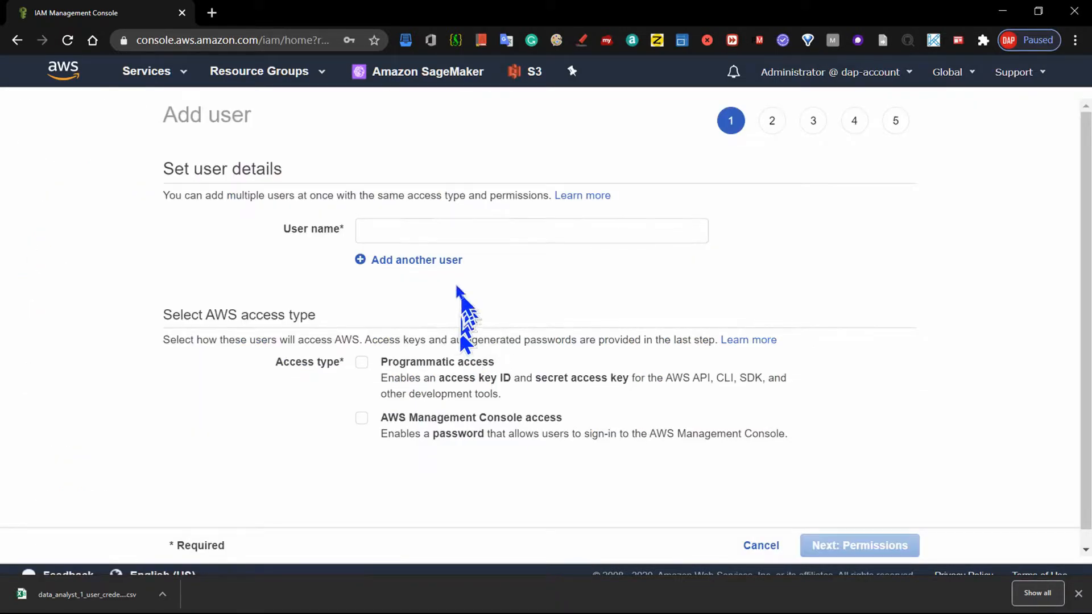
left_click(368, 227)
type("ML")
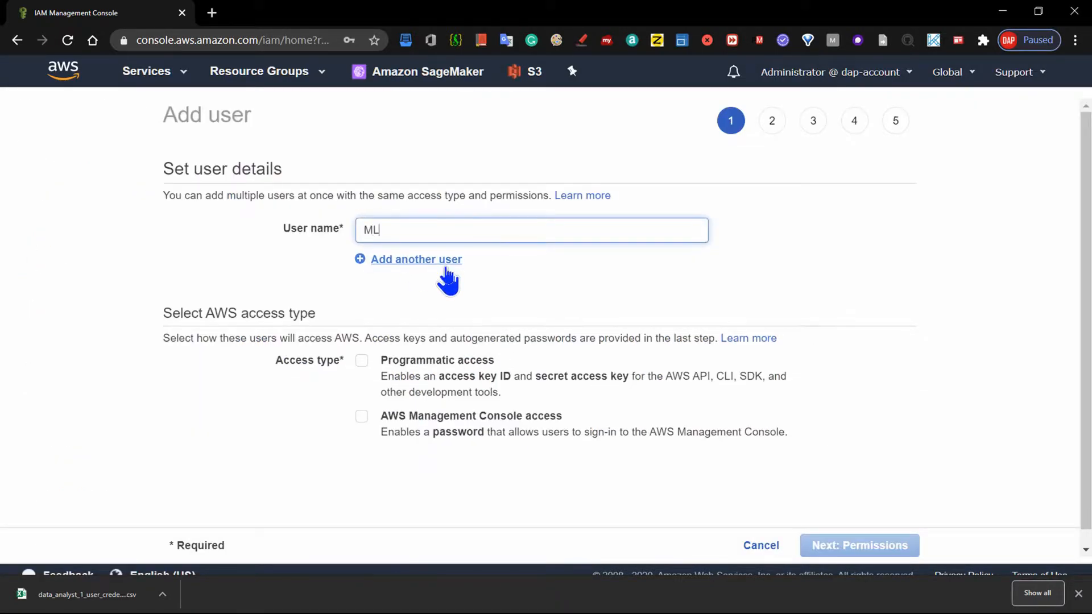
type("_Engineer_1")
key("ctrl+a")
key("ctrl+c")
left_click(506, 276)
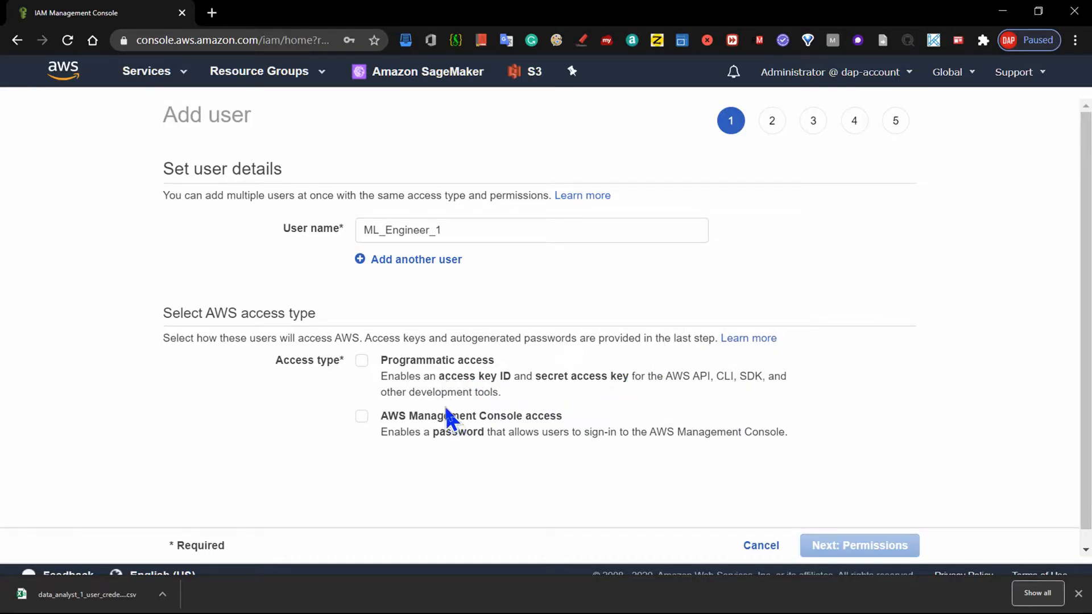
- Give the new user programmatic access and proceed to its permissions
left_click(362, 370)
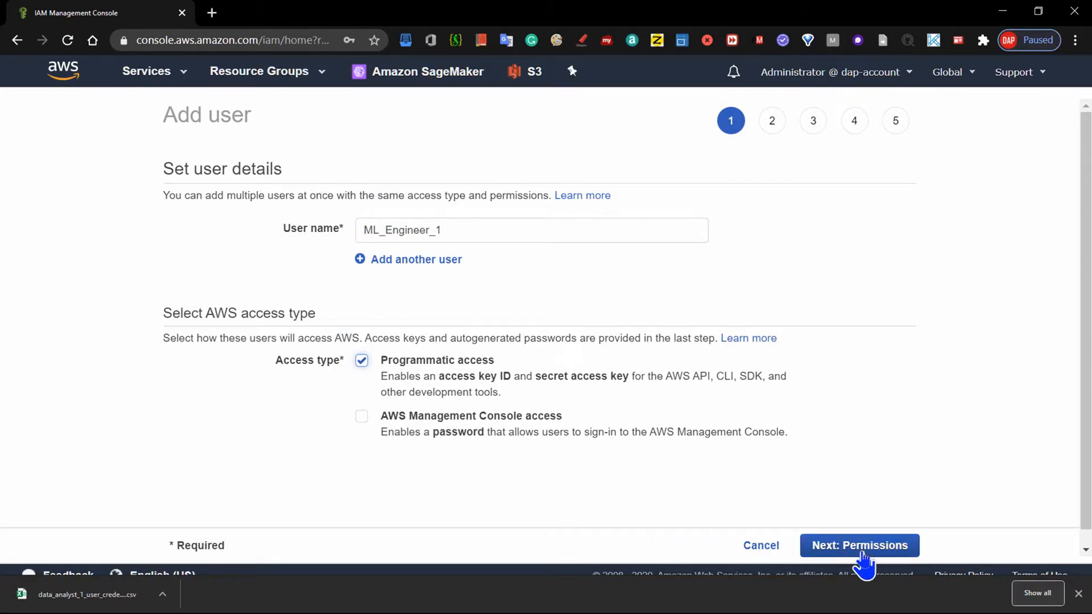
scroll(1083, 364, "down", 1)
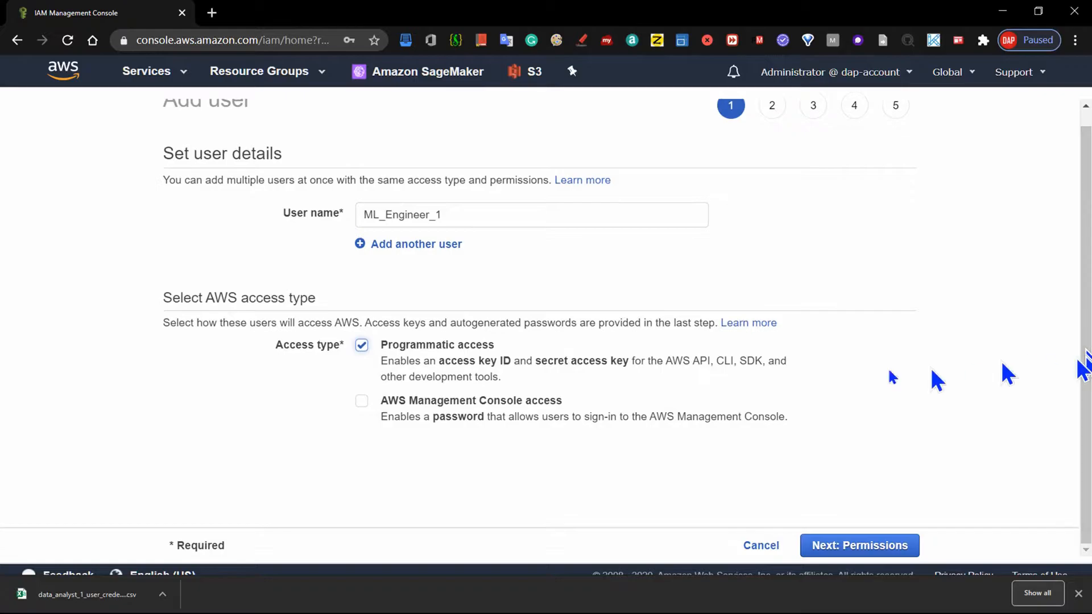
left_click(847, 547)
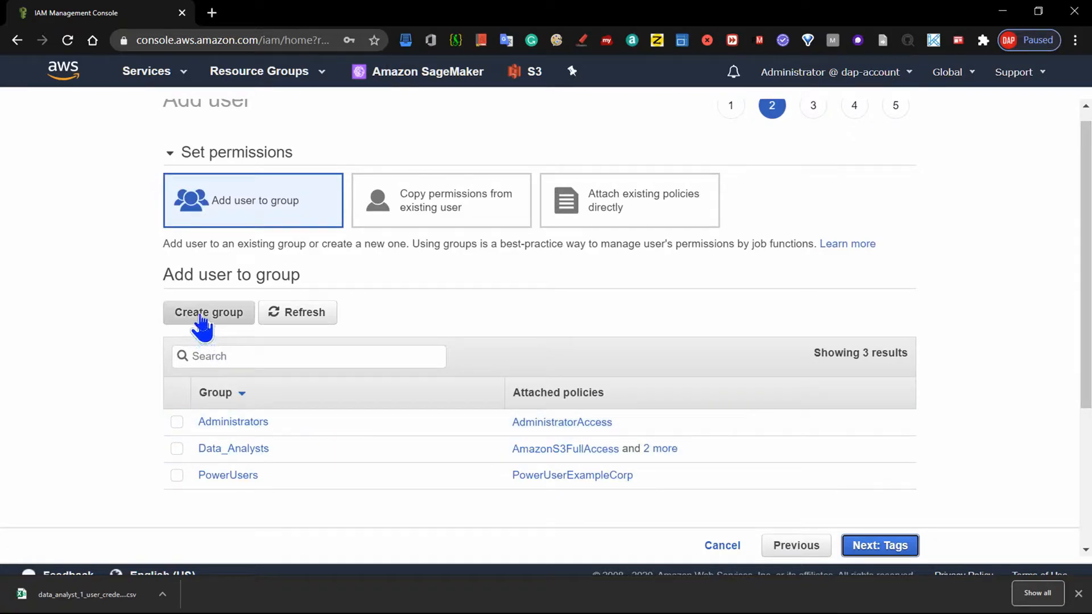
- Start creating a new group named ML_Engineers for the user
left_click(200, 324)
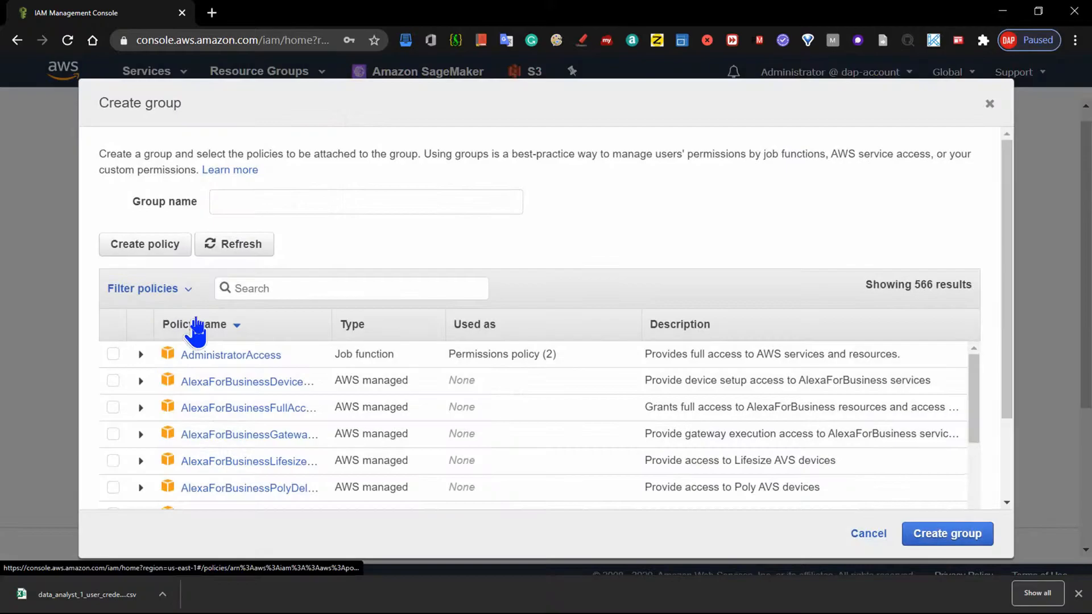
left_click(261, 200)
key("ctrl+v")
key("BackSpace")
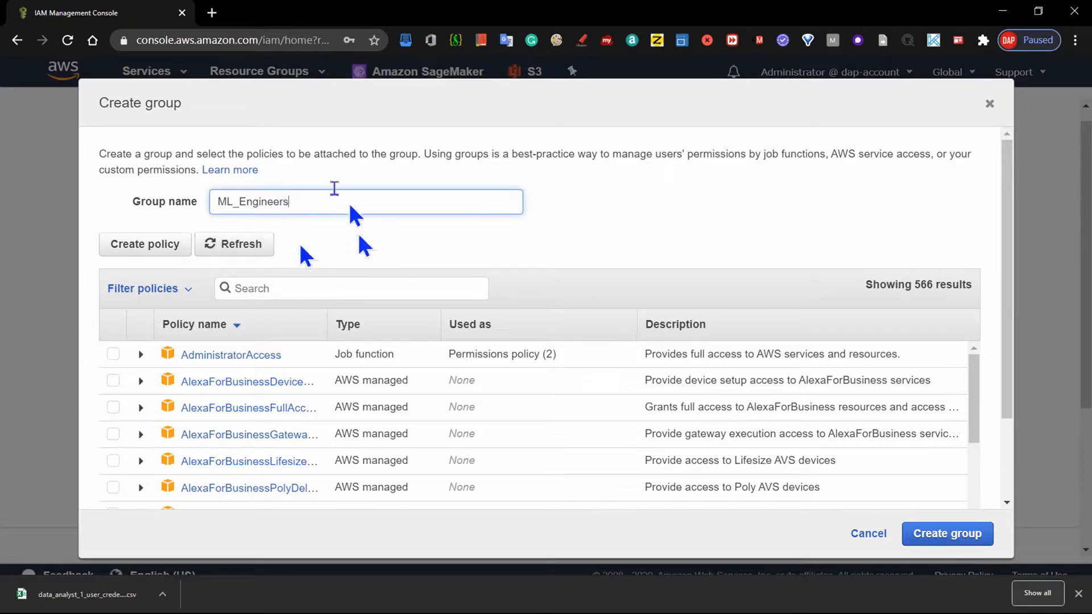
- Filter the policies by s3 and select AmazonS3FullAccess for the ML_Engineers group
left_click(266, 289)
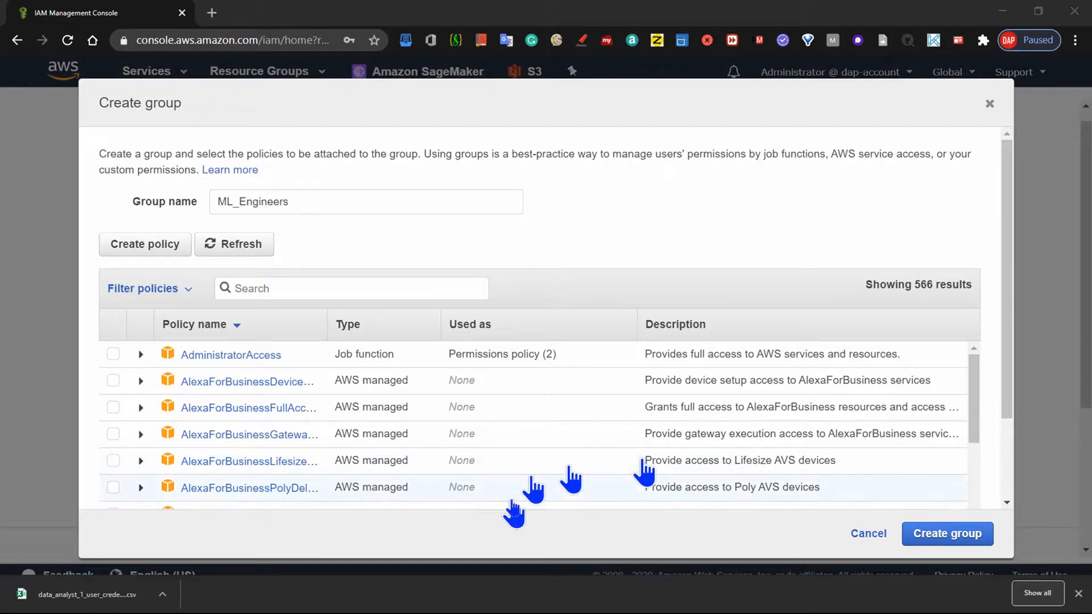
left_click(248, 290)
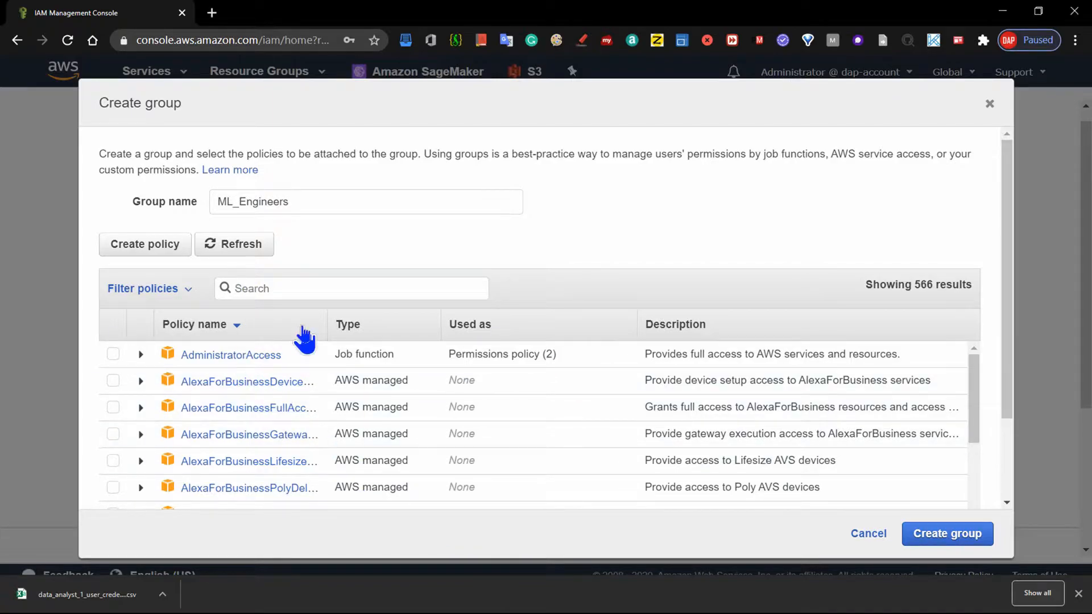
type("s3")
left_click(113, 380)
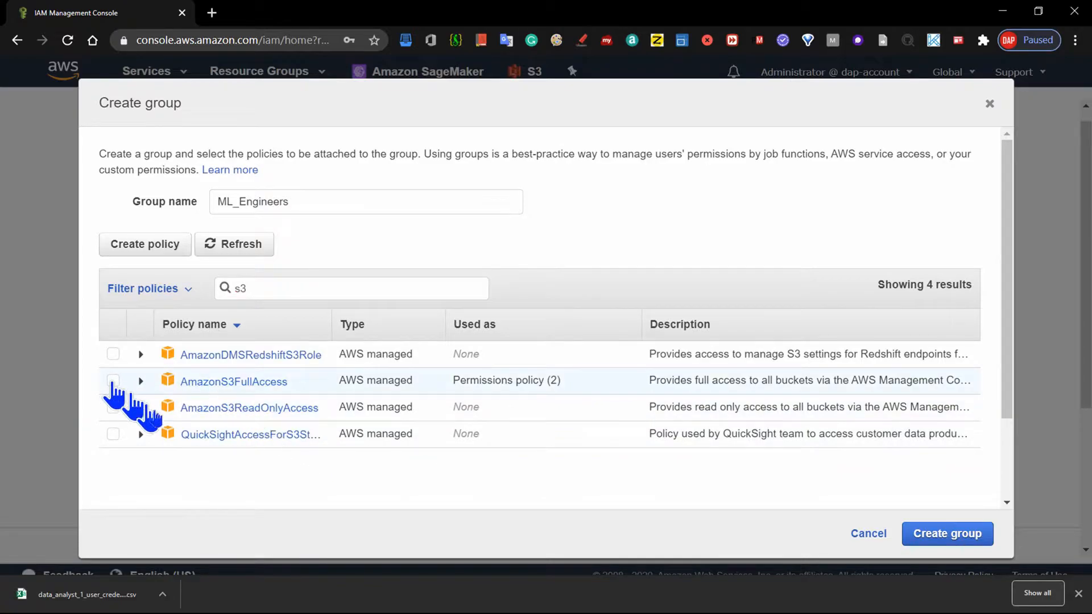
- Select AmazonMachineLearningFullAccess and AmazonSageMakerFullAccess for the group, filtering the policies by mach and sage
double_click(256, 288)
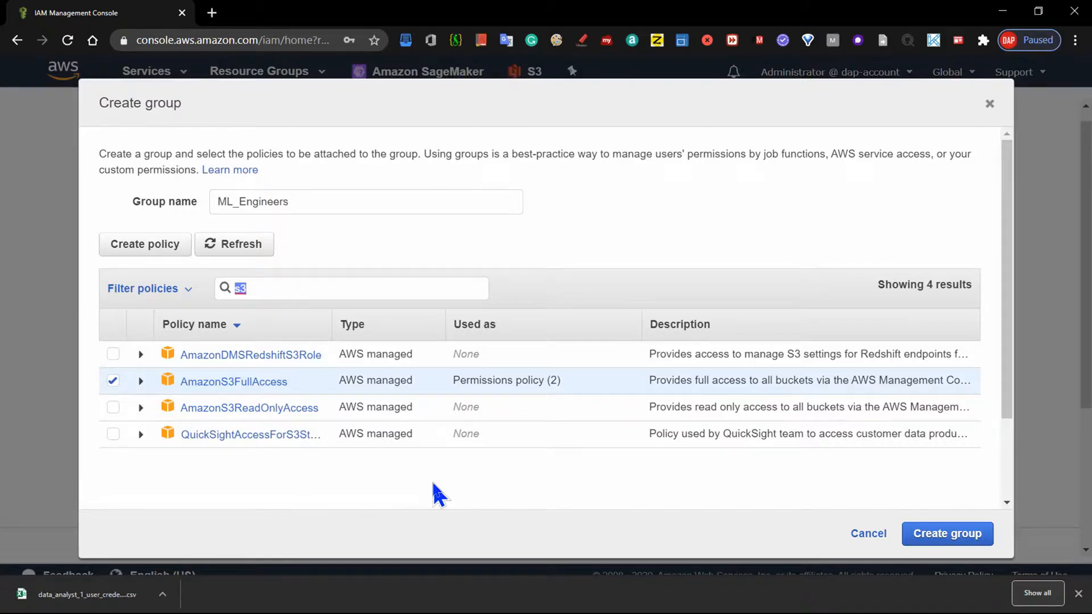
type("mach")
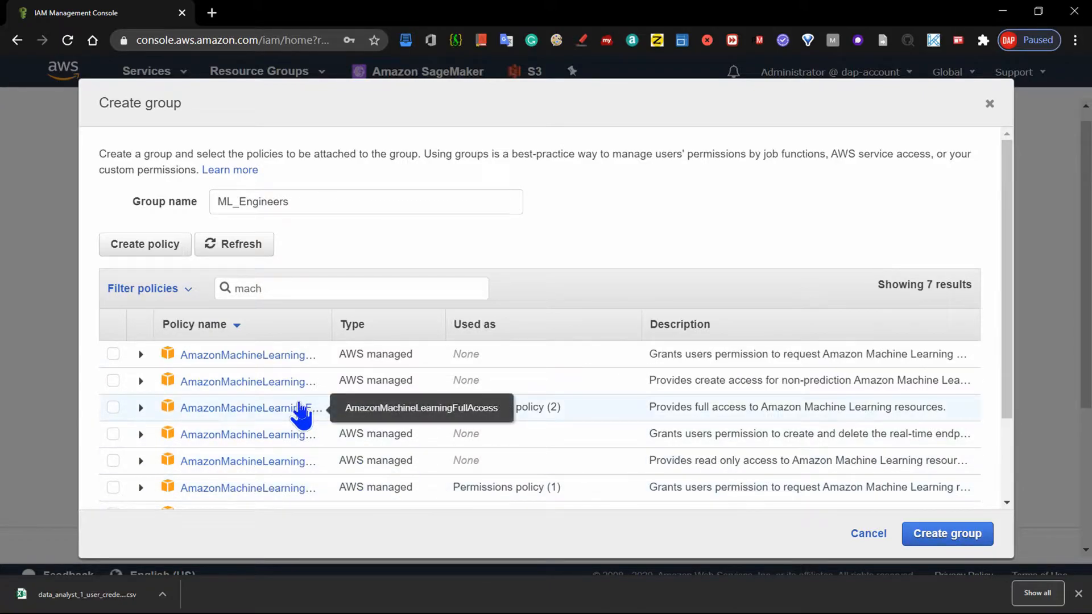
left_click(113, 407)
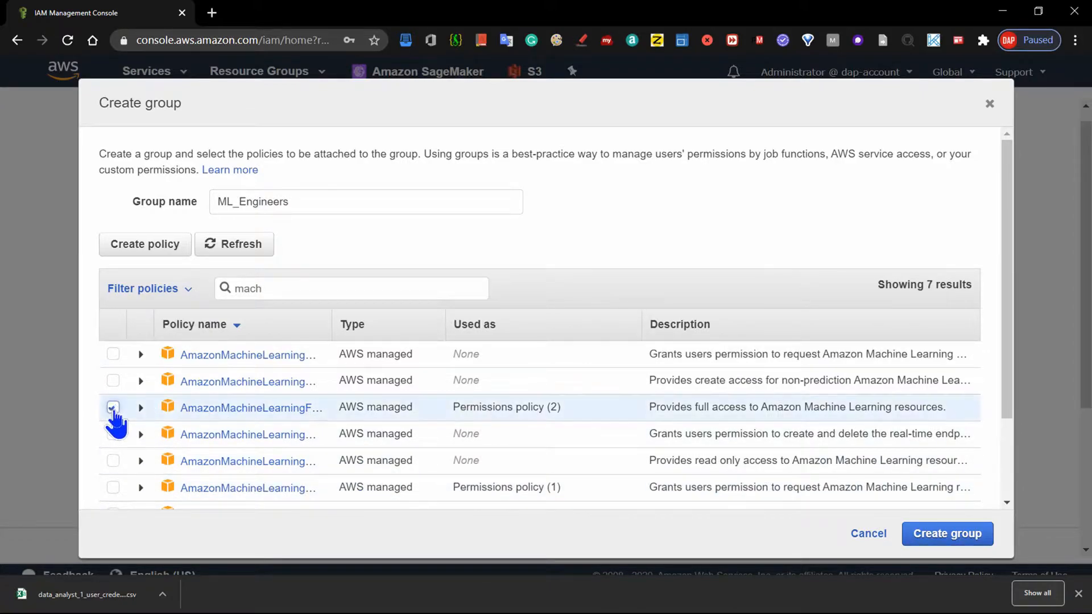
double_click(264, 287)
type("sage")
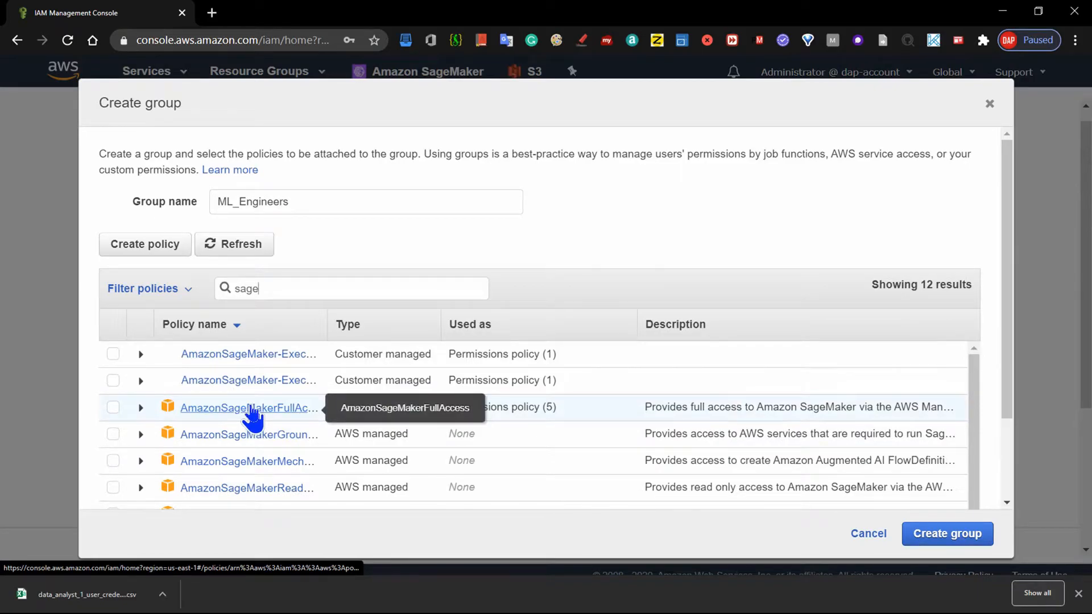
left_click(113, 407)
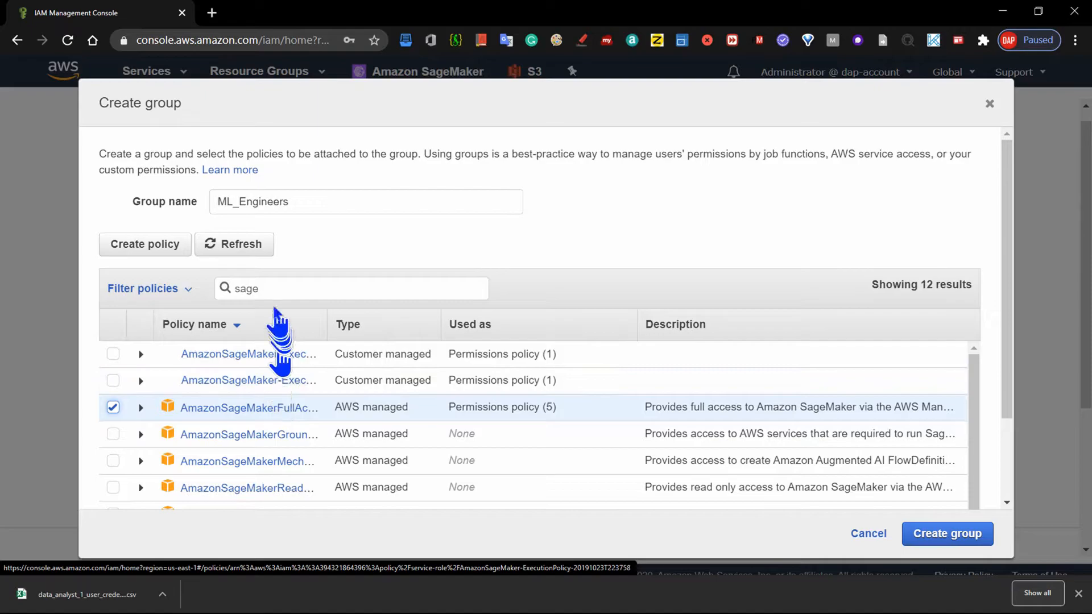
- Search the group's available policies for endp and leave the group creation dialog
left_click_drag(265, 288, 190, 285)
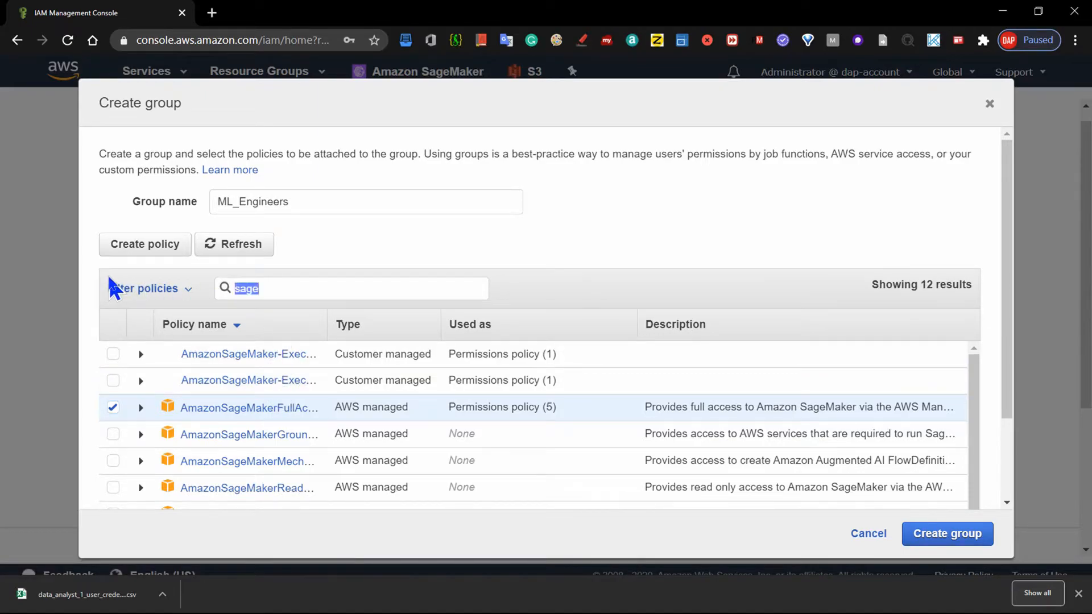
type("endp")
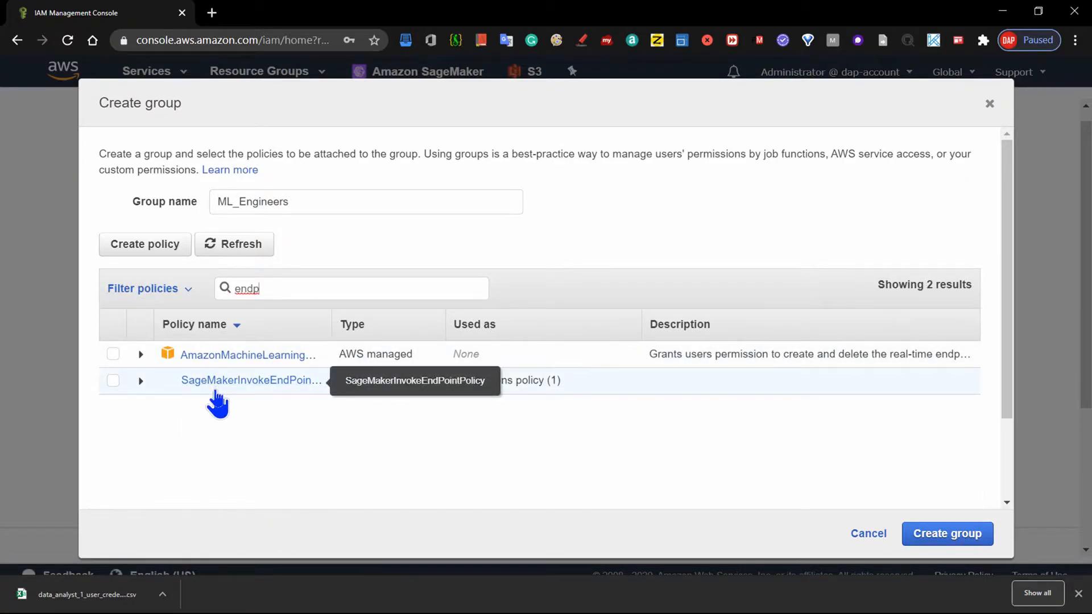
double_click(242, 290)
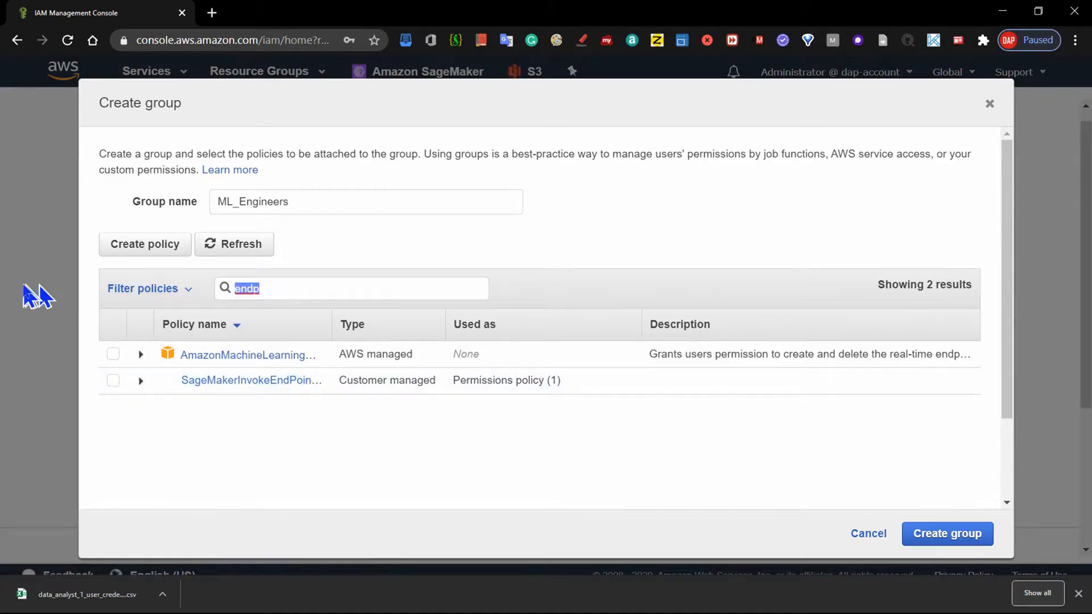
left_click(22, 285)
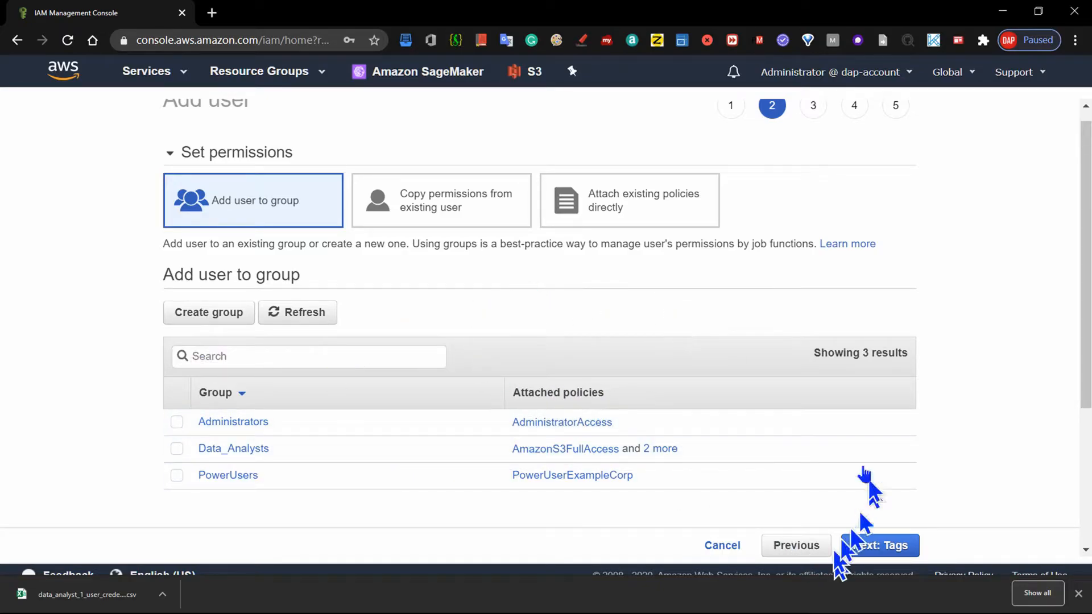
- Proceed to the user review without adding tags and go back to the permissions stage
left_click(885, 547)
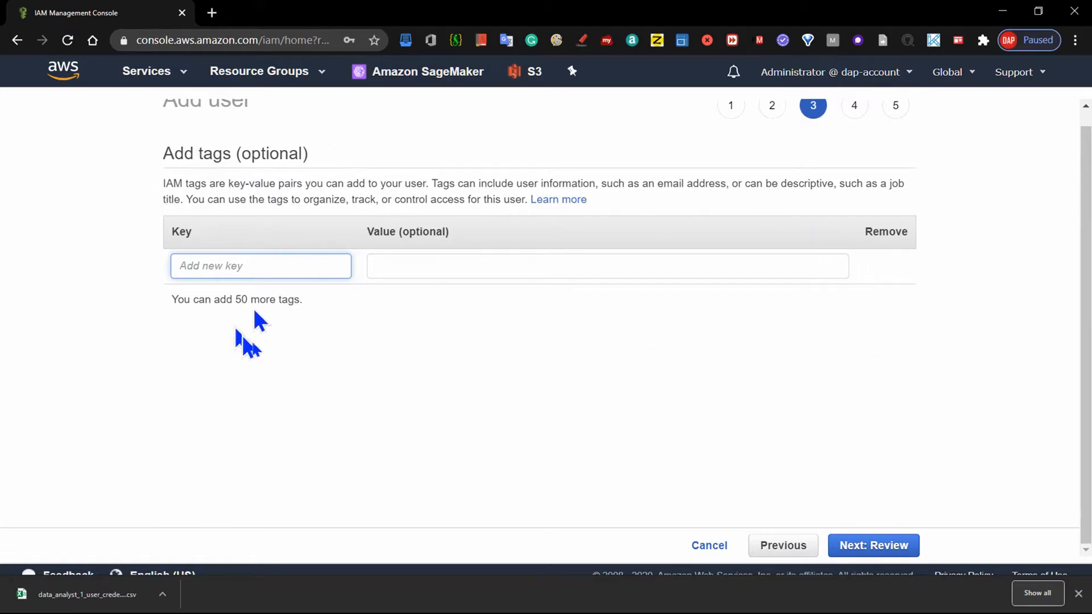
left_click(861, 551)
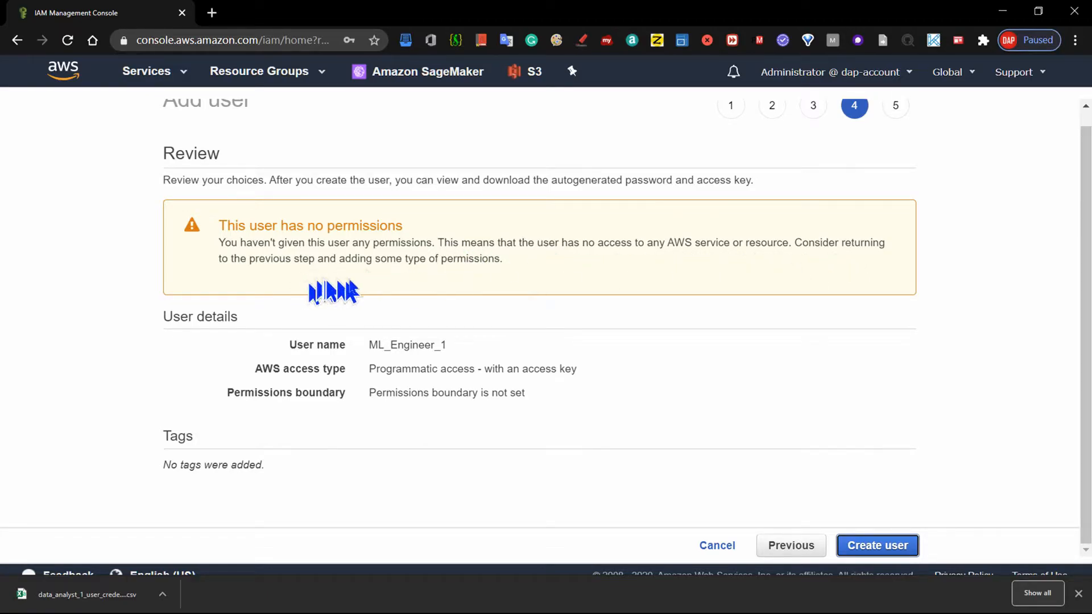
left_click(785, 549)
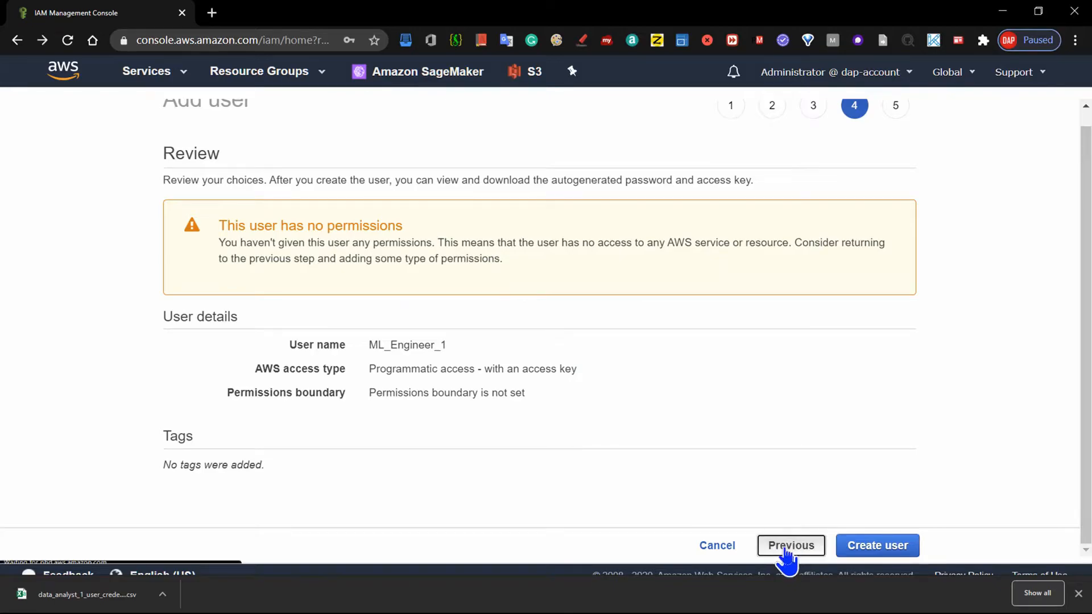
left_click(785, 549)
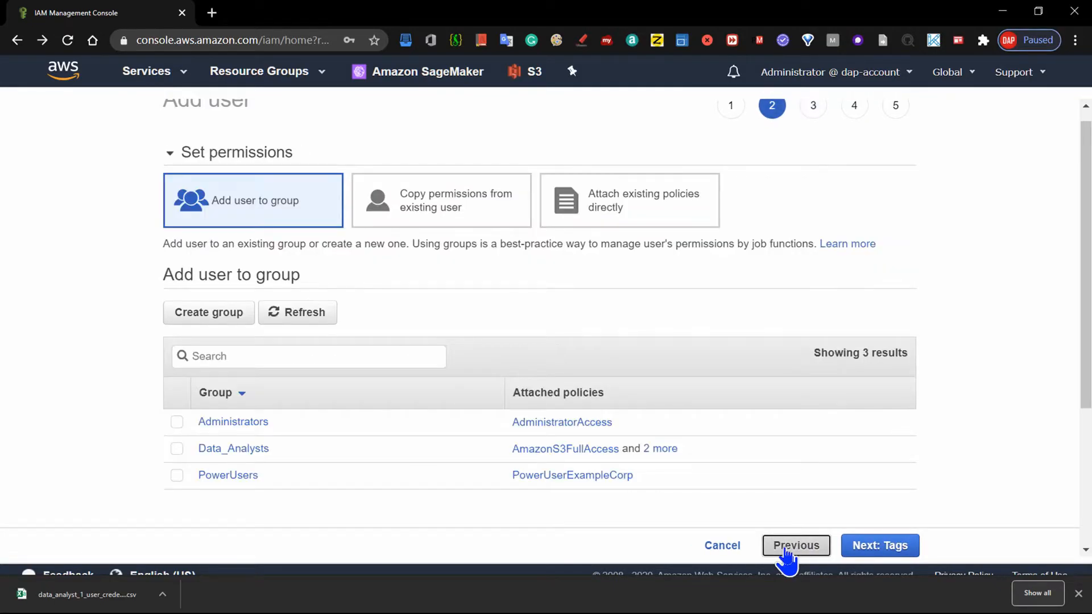
- Start a new group for the user, using the copied user name to name it ML_Engineers
left_click(225, 318)
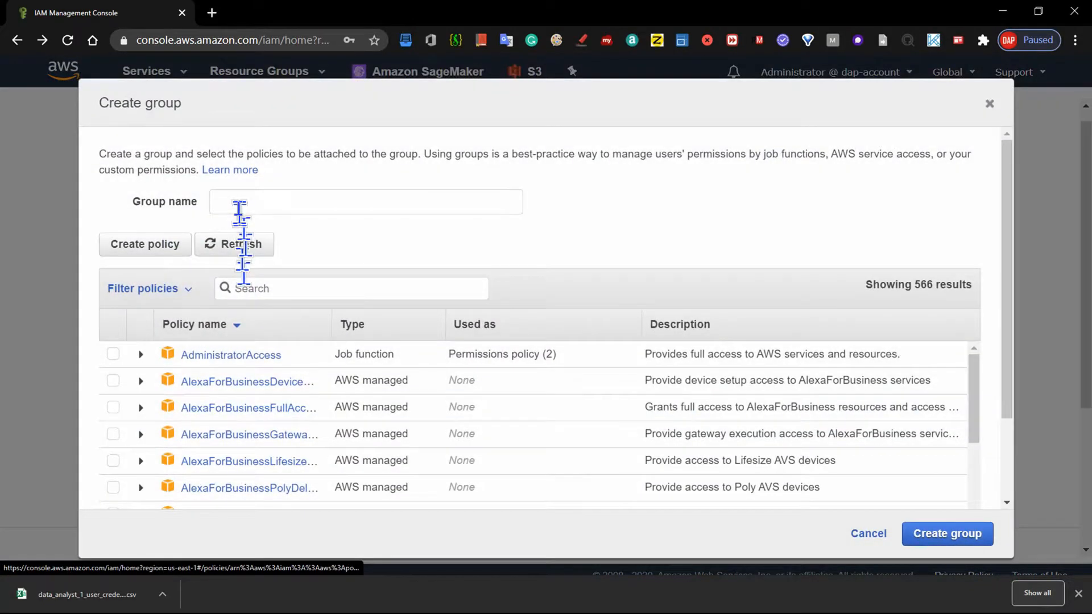
left_click(241, 201)
right_click(243, 203)
left_click(261, 332)
key("BackSpace")
key("BackSpace")
type("s")
- Filter the policies by s3 and select AmazonS3FullAccess for the new group
left_click(274, 289)
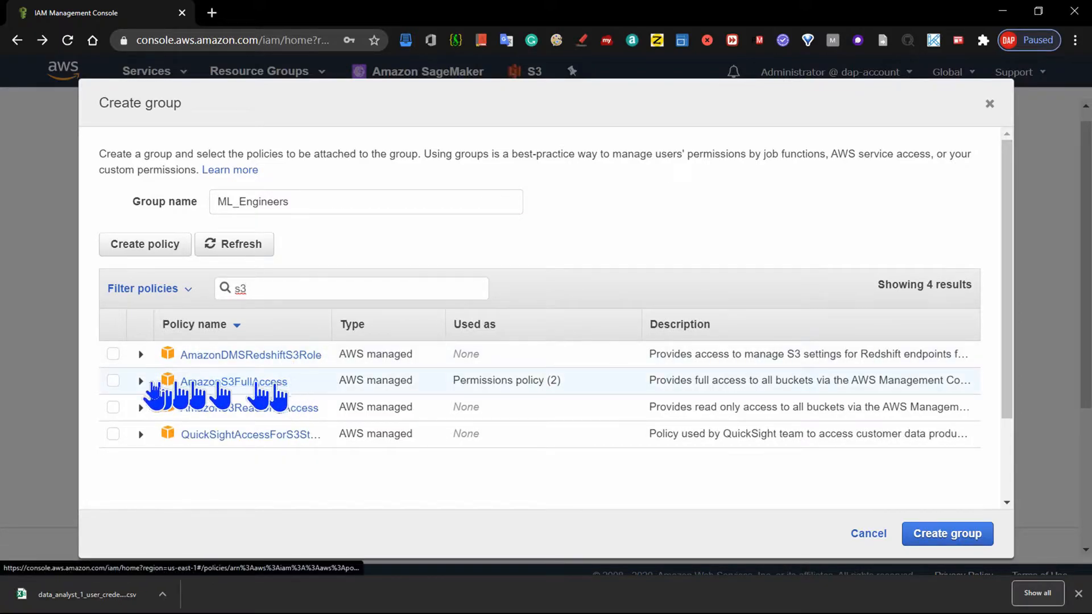
left_click(113, 381)
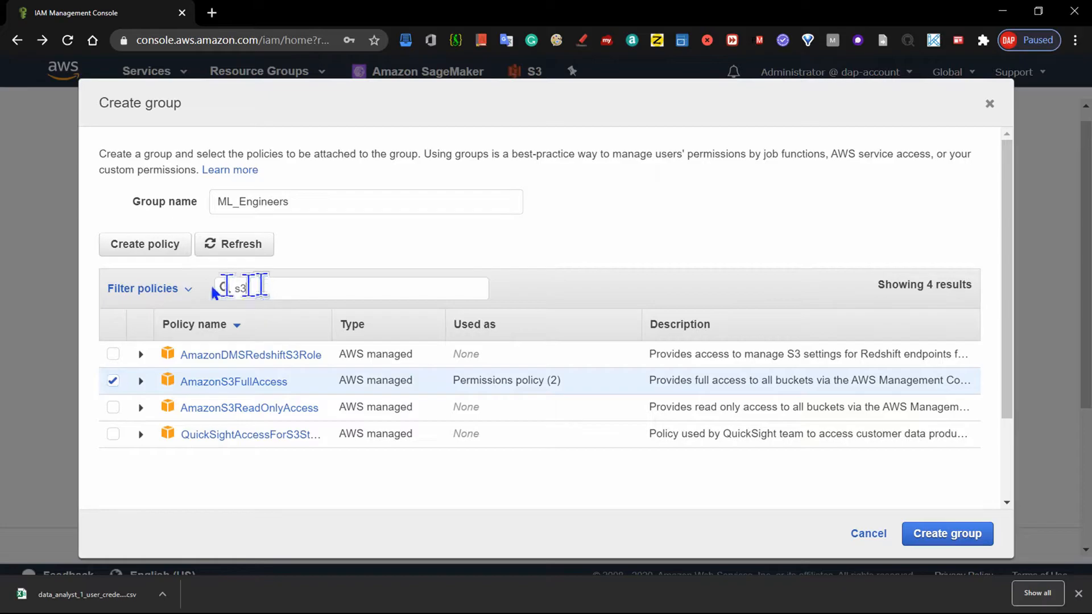
- Filter the policies by machi and sage, selecting AmazonMachineLearningFullAccess and AmazonSageMakerFullAccess for the group
type("machi")
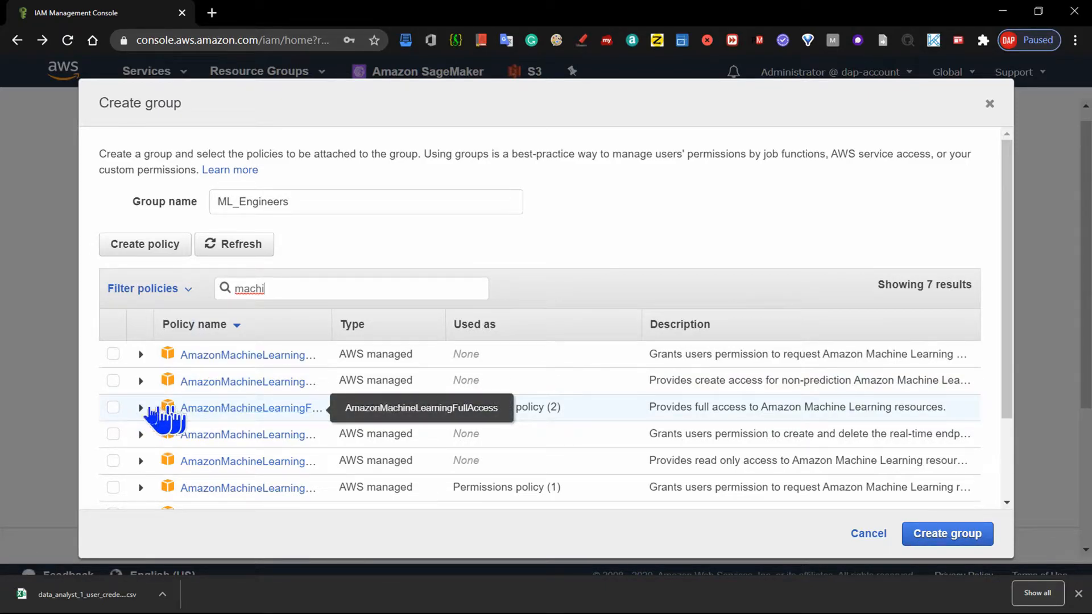
left_click_drag(278, 287, 114, 292)
type("sage")
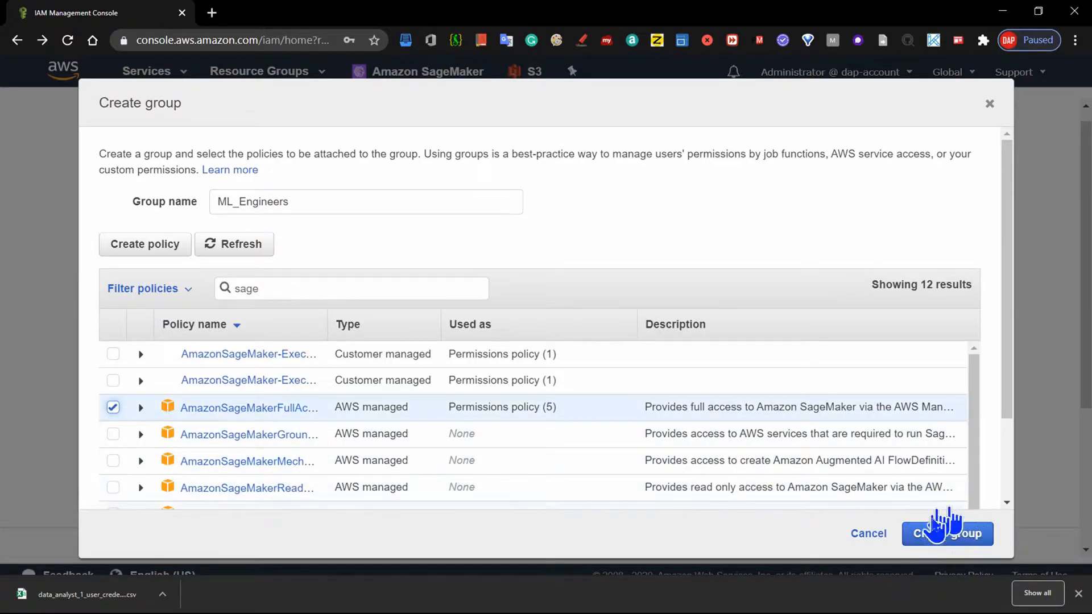
- Create the ML_Engineers group with the selected policies and proceed to the user review without adding tags
left_click(958, 541)
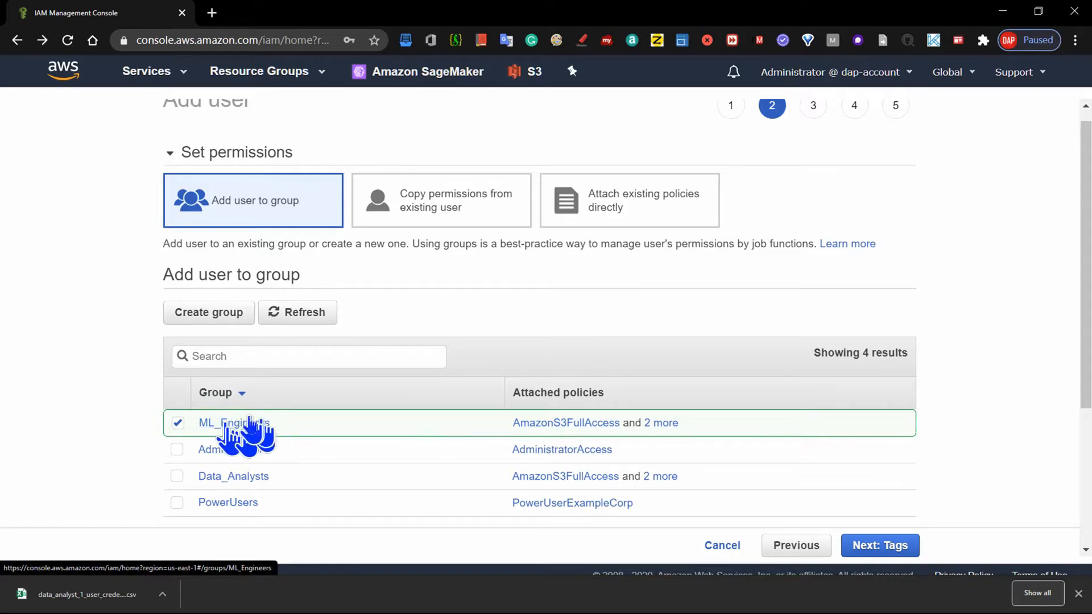
left_click(882, 546)
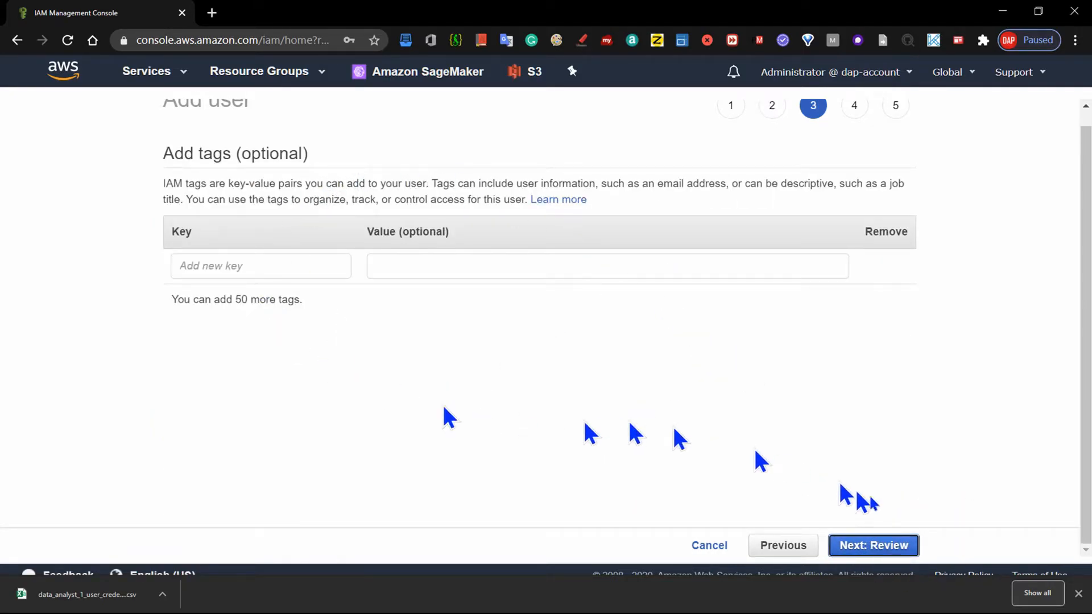
left_click(890, 550)
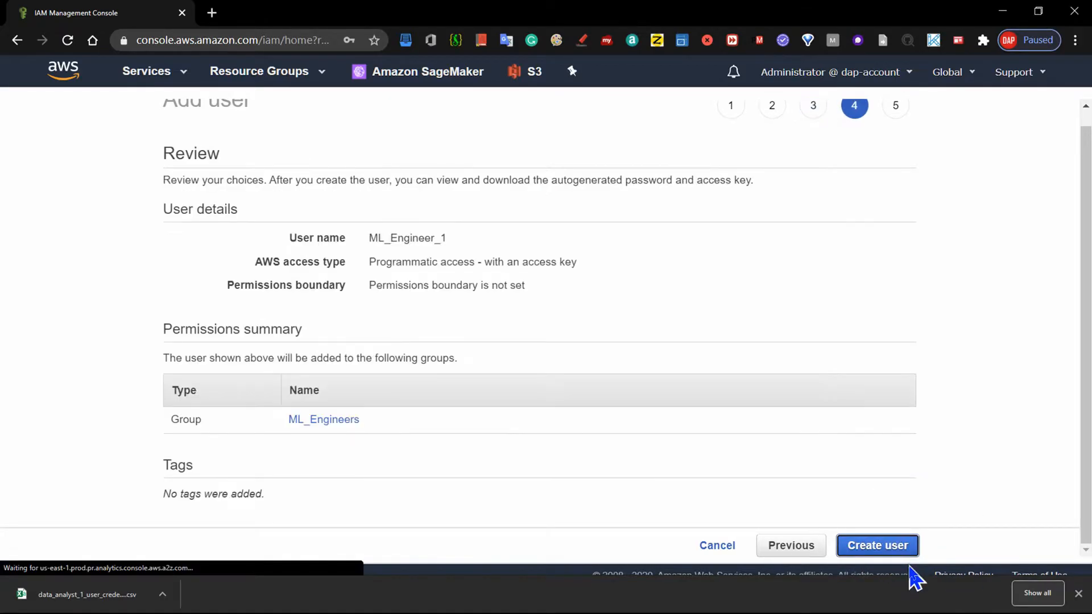
- Check the user name and access type in the review, and create the ML_Engineer_1 user
double_click(371, 236)
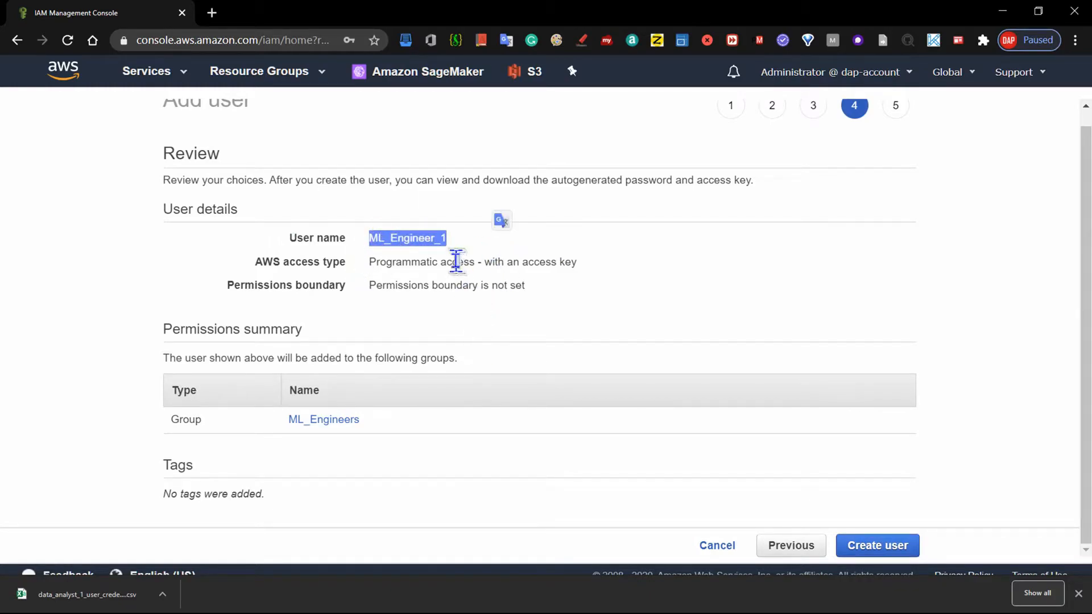
left_click_drag(458, 261, 641, 263)
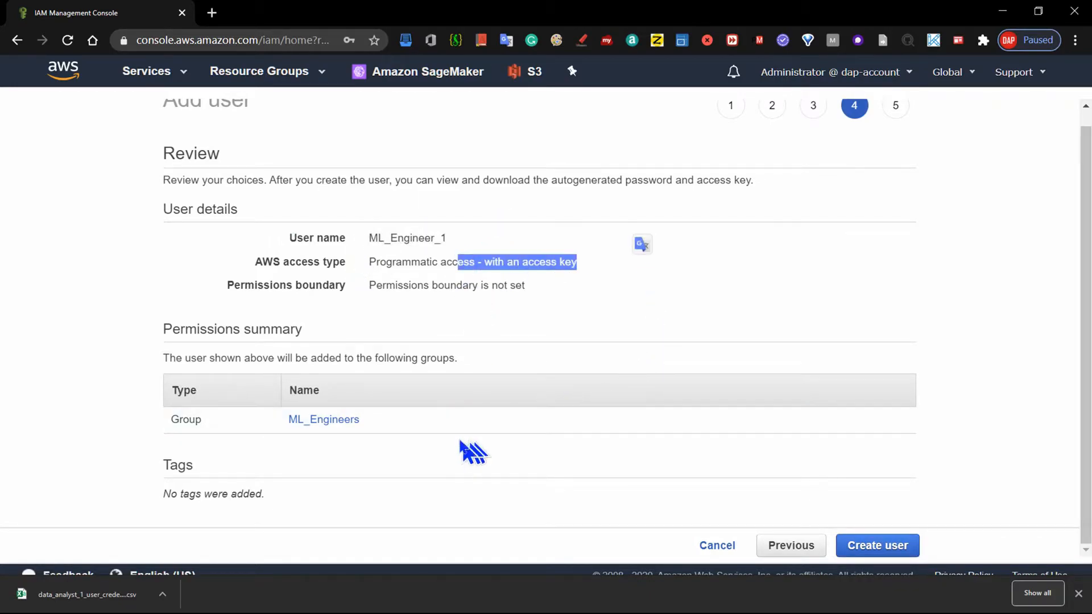
left_click(882, 554)
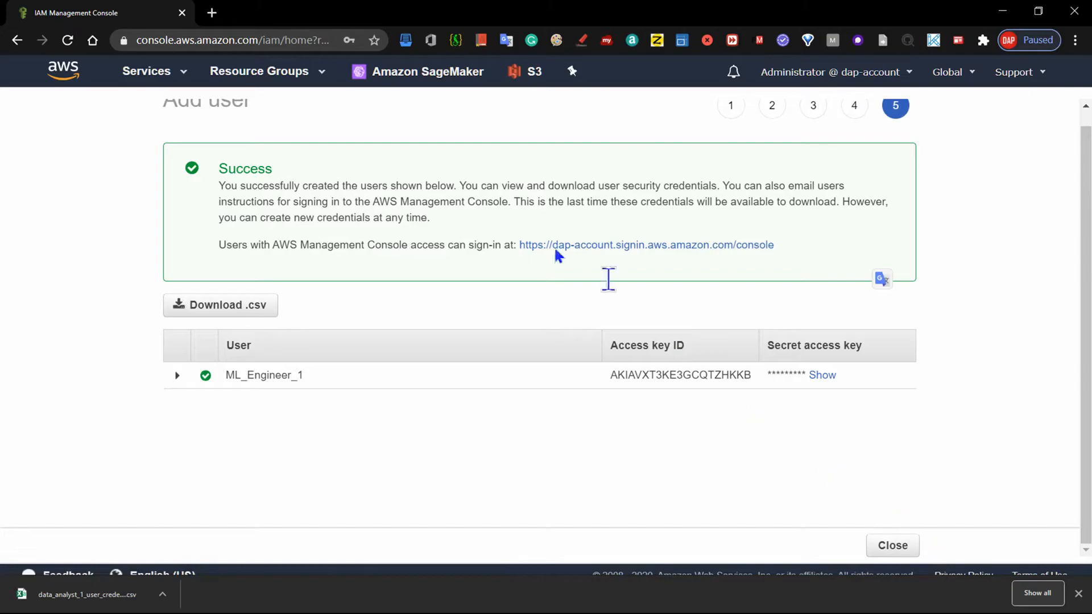
- Download the new user's credentials as ML_Engineer_1_user_credentials.csv and return to the users list
left_click(243, 310)
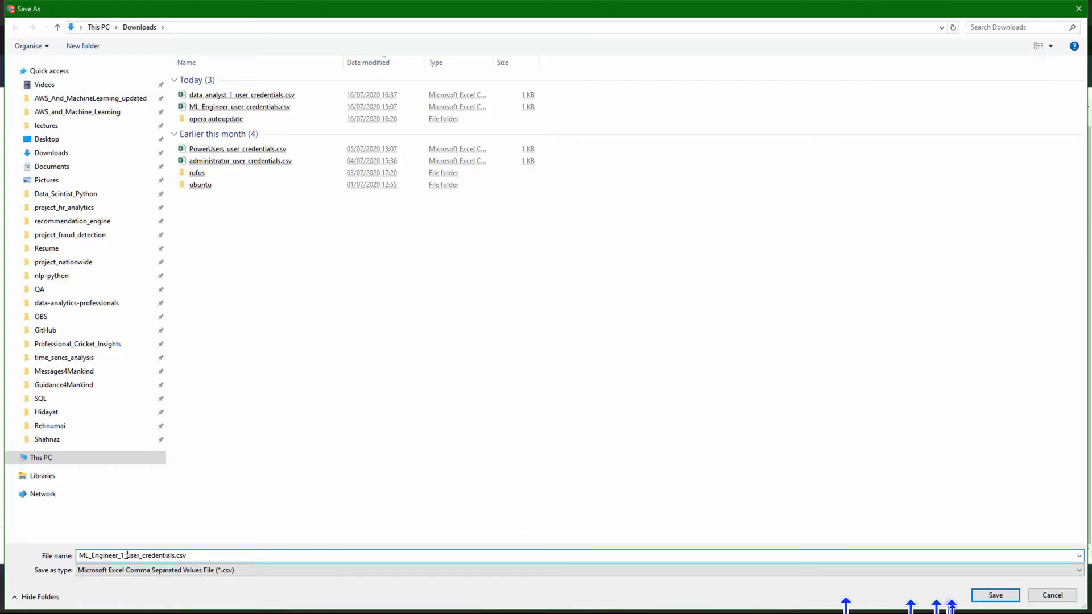
left_click(994, 598)
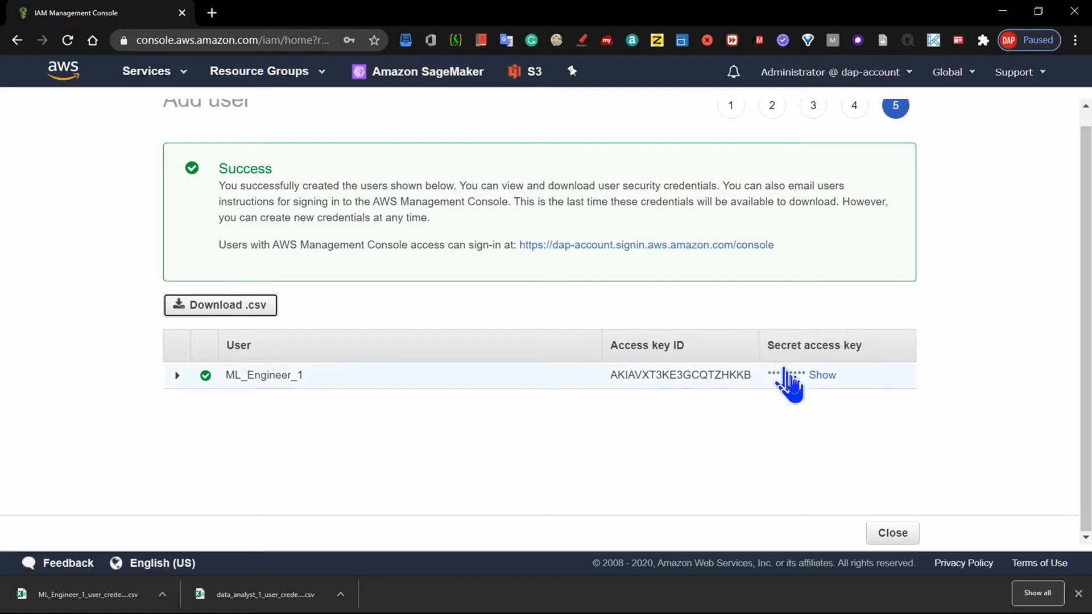
left_click(902, 539)
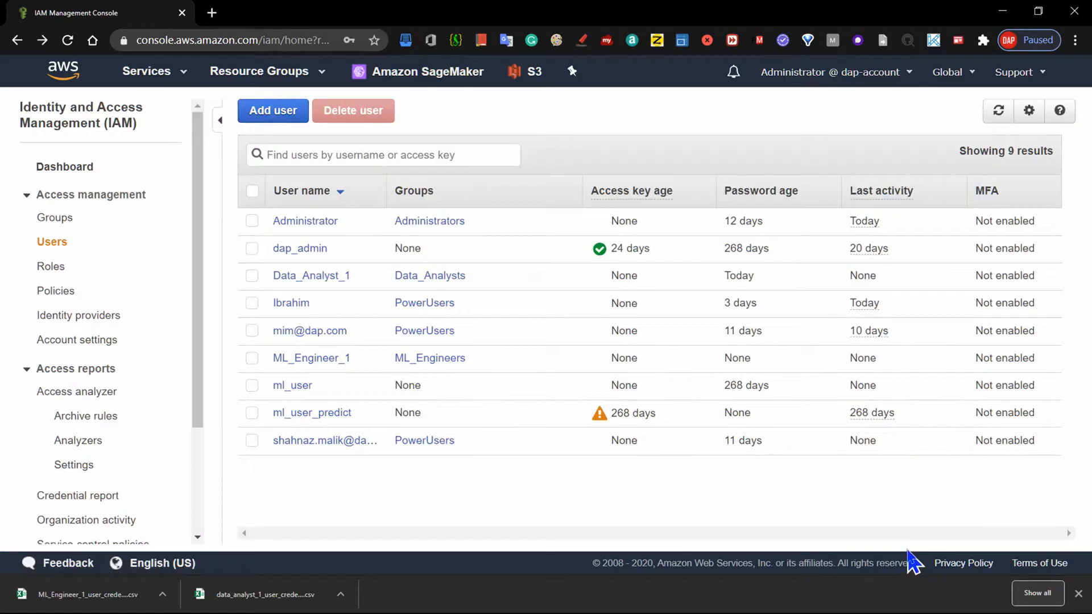
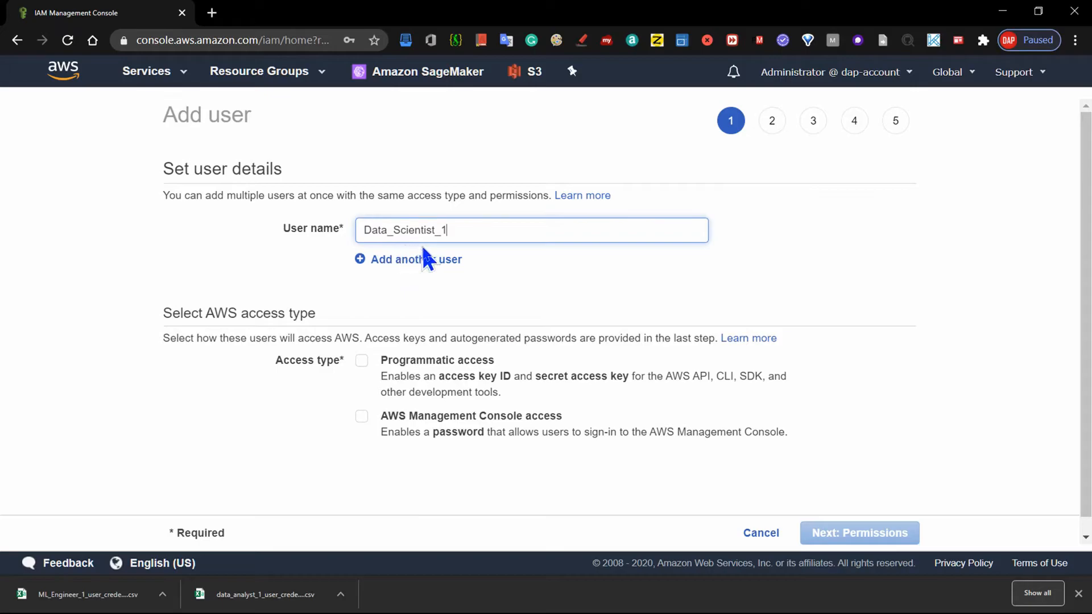
- Copy the user name Data_Scientist_1 and enable both programmatic access and AWS Management Console access for the user
double_click(461, 233)
key("ctrl+c")
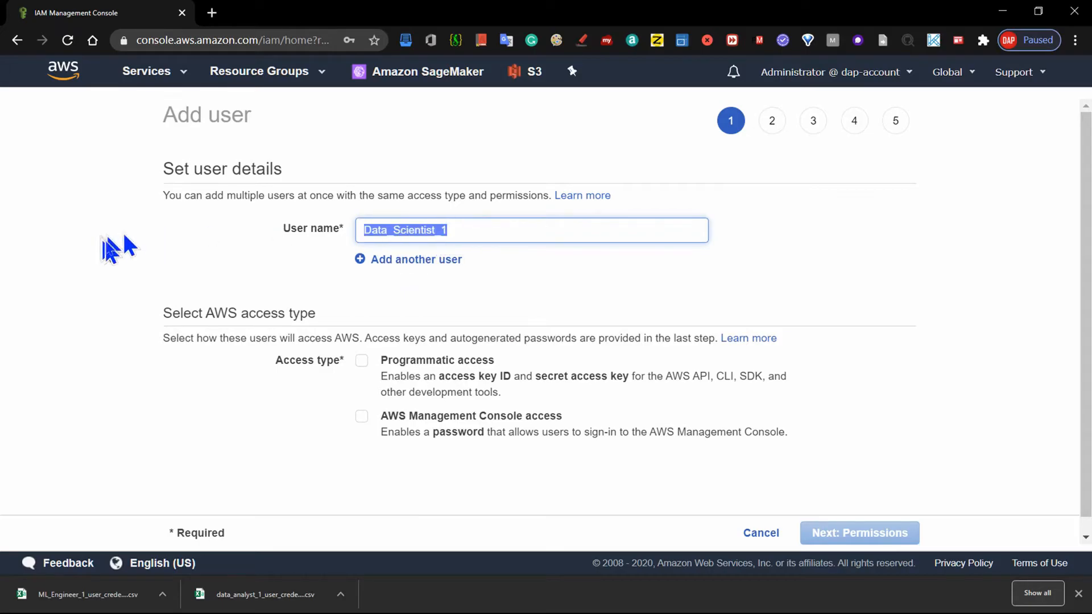
left_click(589, 296)
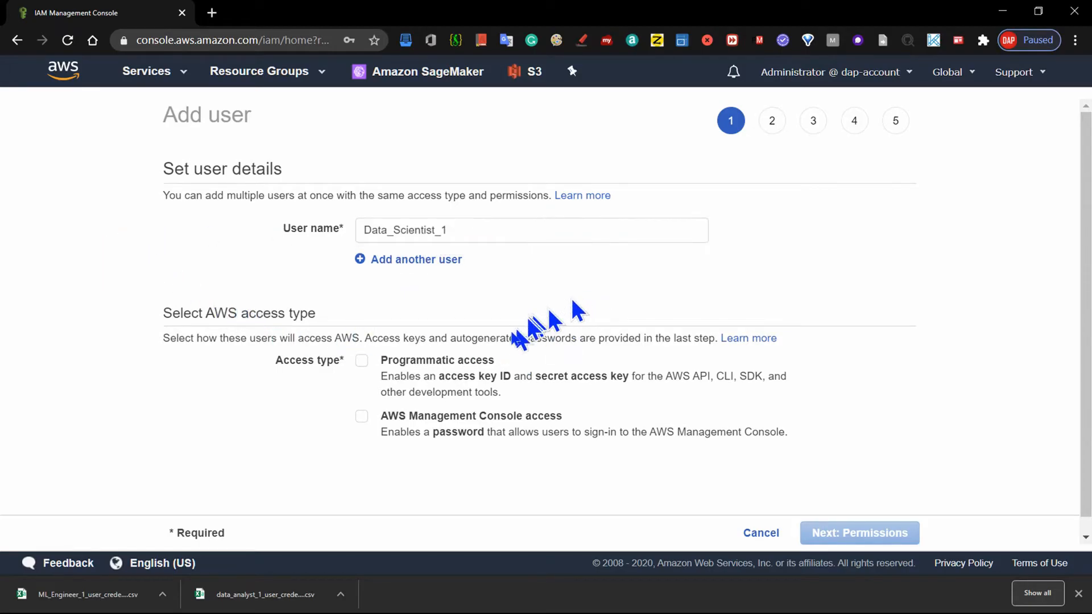
left_click(361, 417)
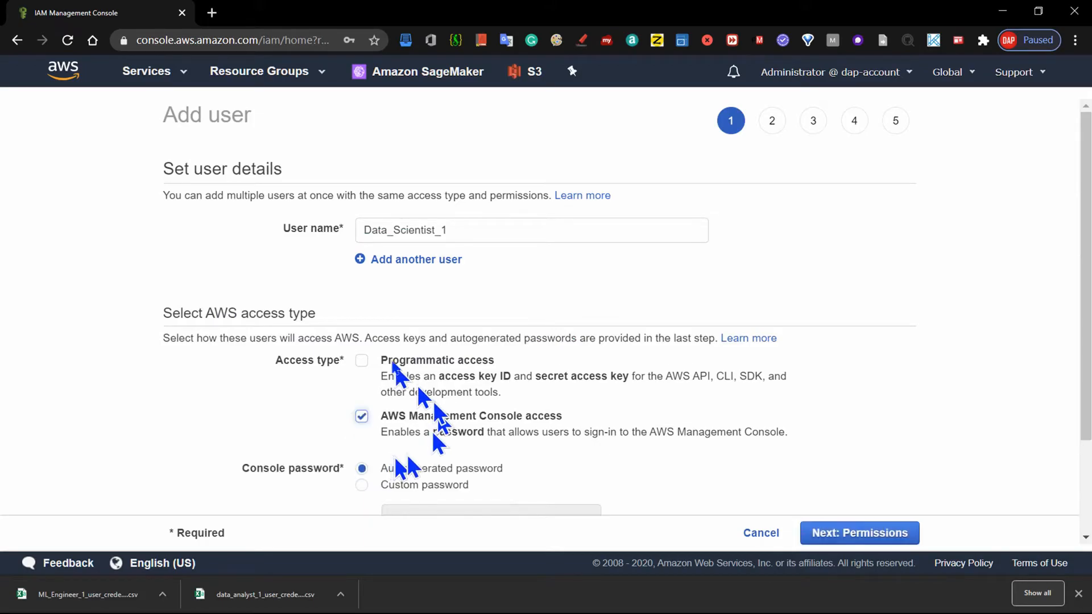
left_click(362, 362)
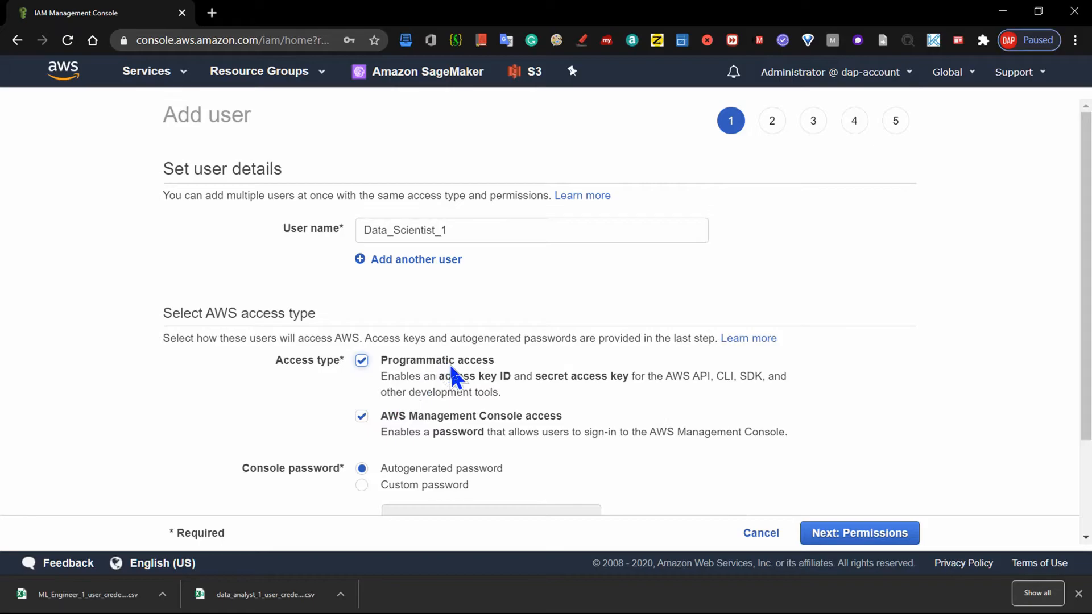
left_click_drag(1085, 226, 1083, 312)
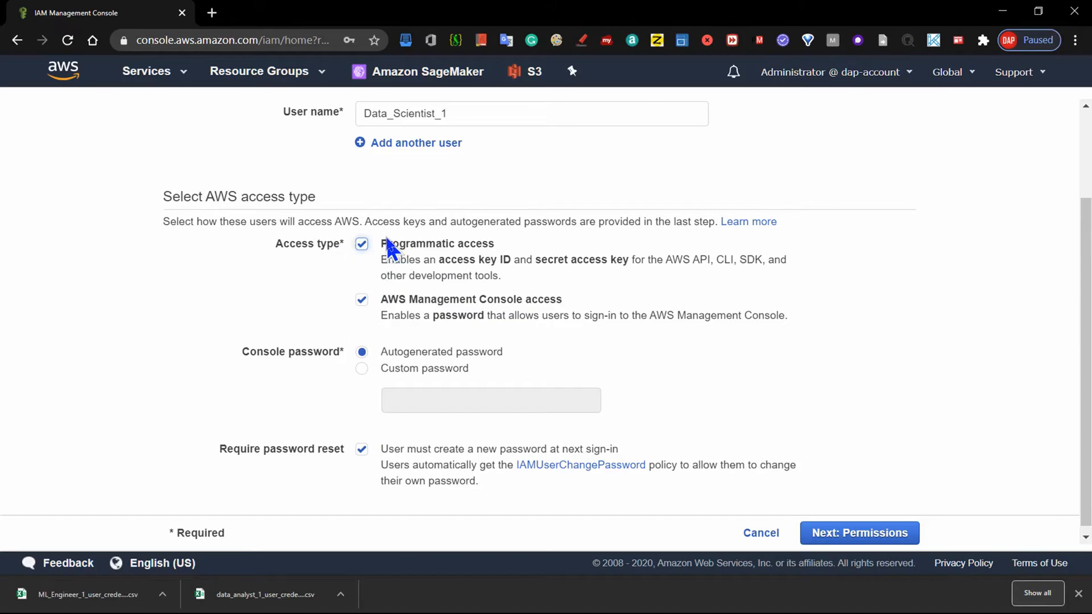
left_click(361, 299)
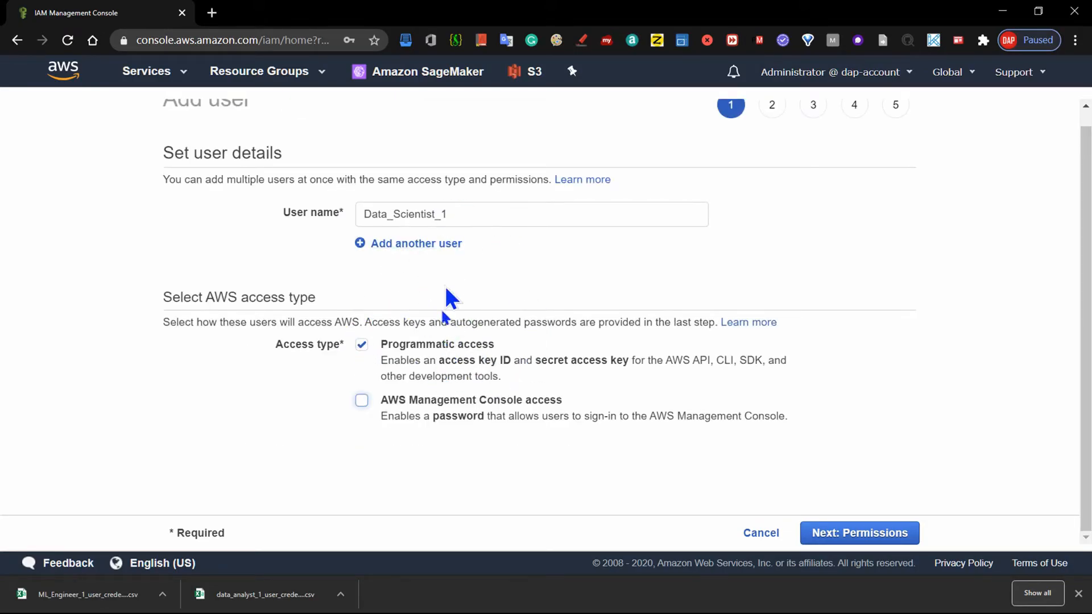
left_click(361, 400)
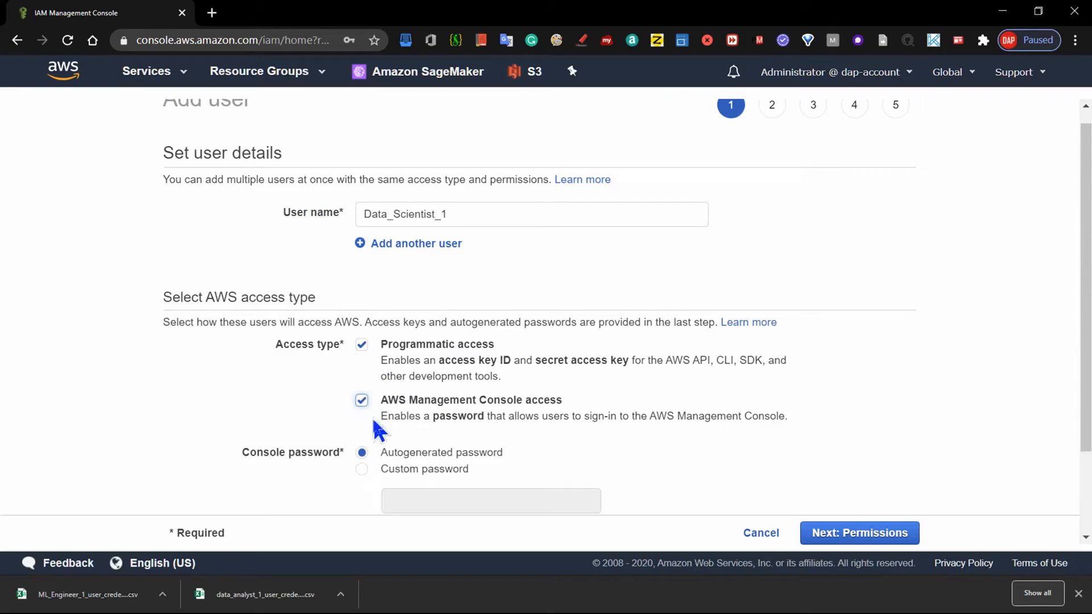
left_click_drag(1083, 250, 1060, 310)
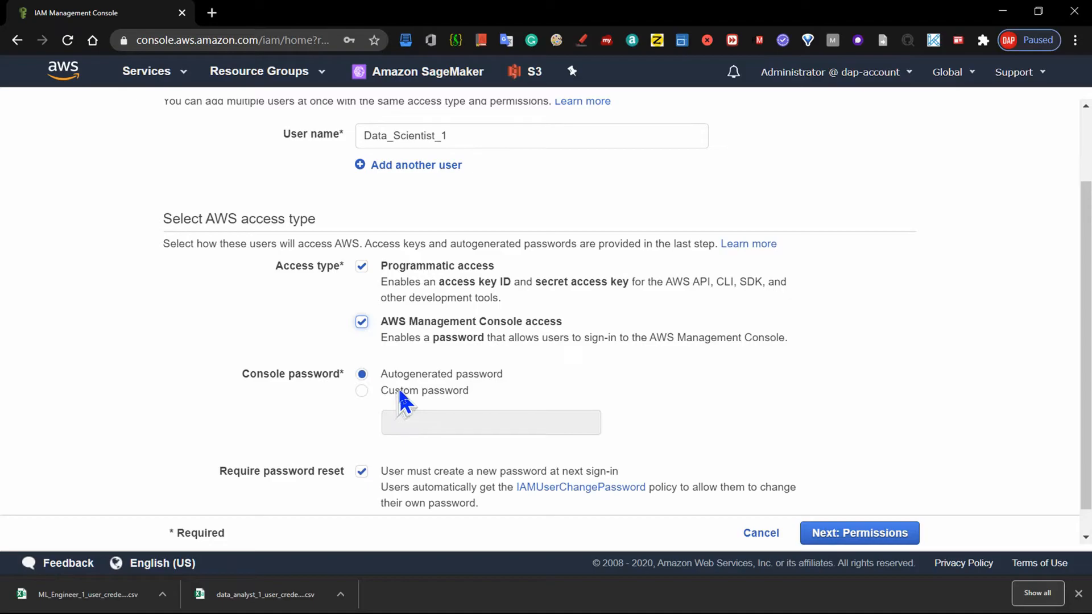
- Choose a custom console password for Data_Scientist_1 and enter the account password
left_click(398, 387)
left_click(408, 422)
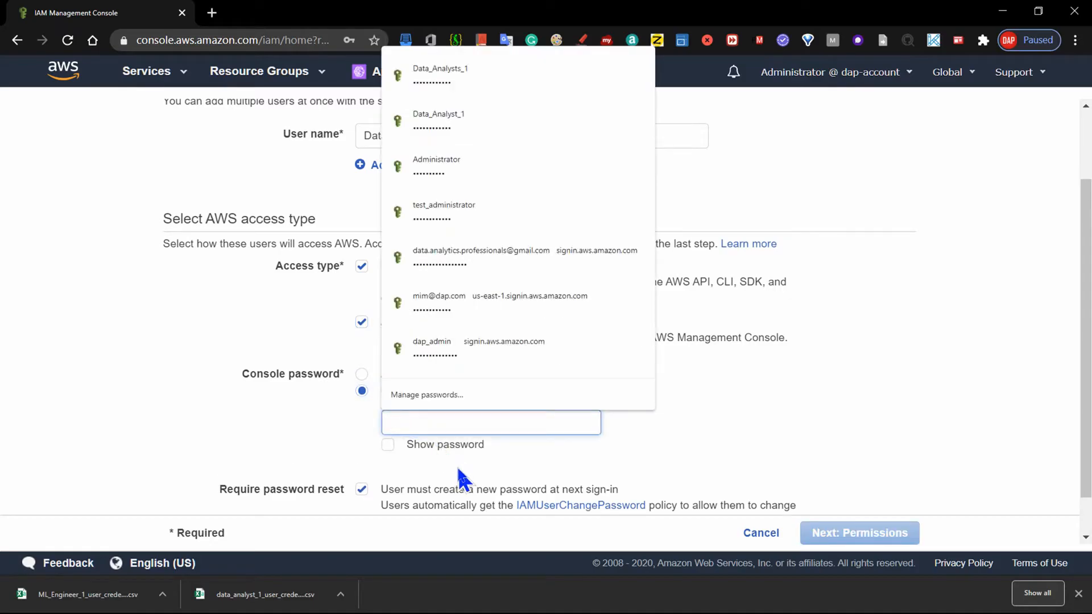
type("D")
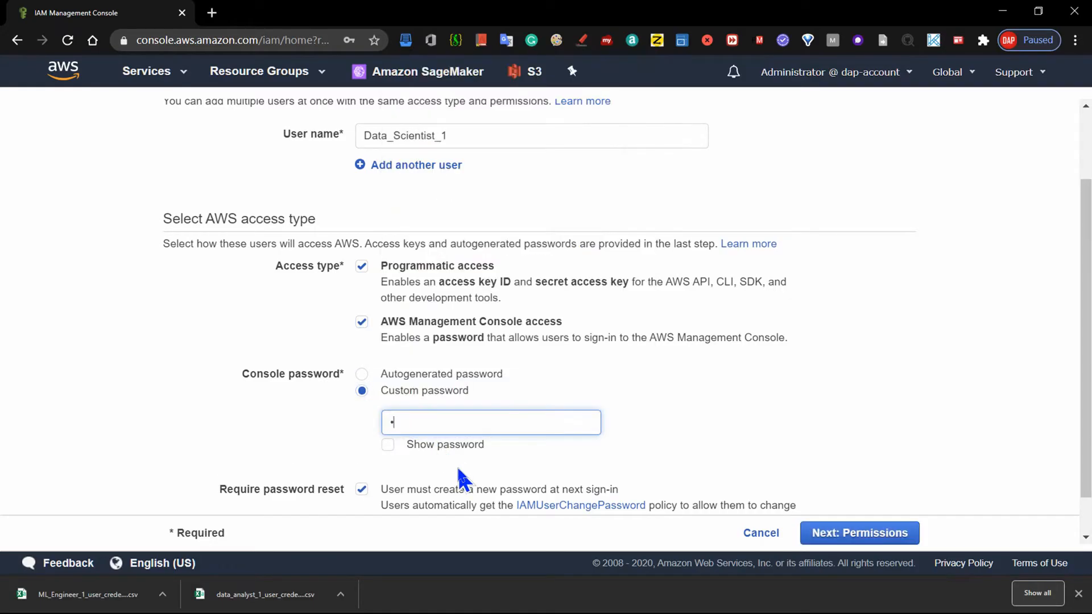
type("at•••••••••")
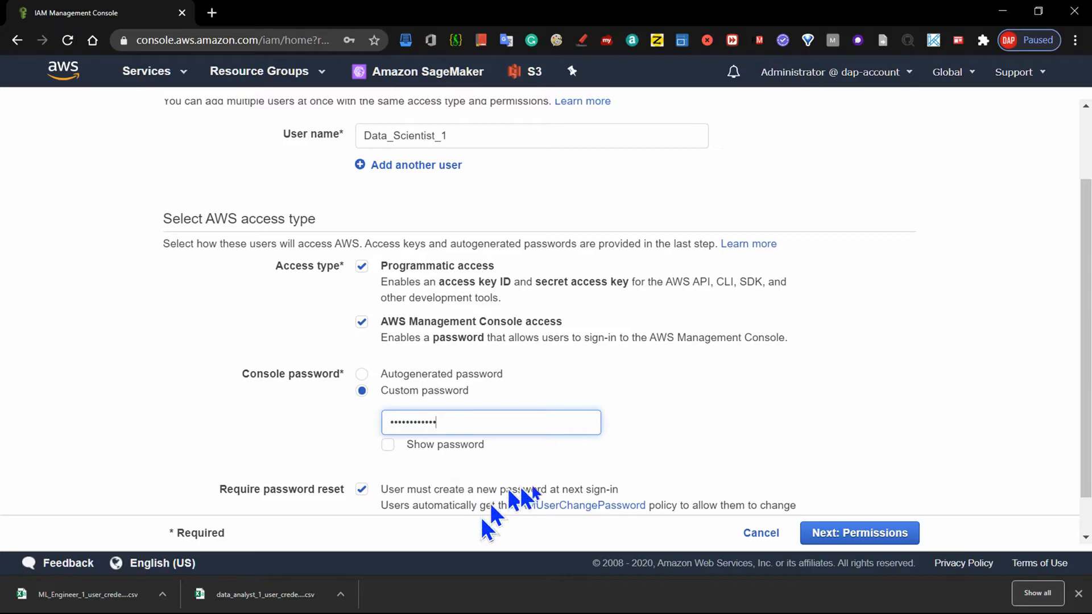
left_click(891, 405)
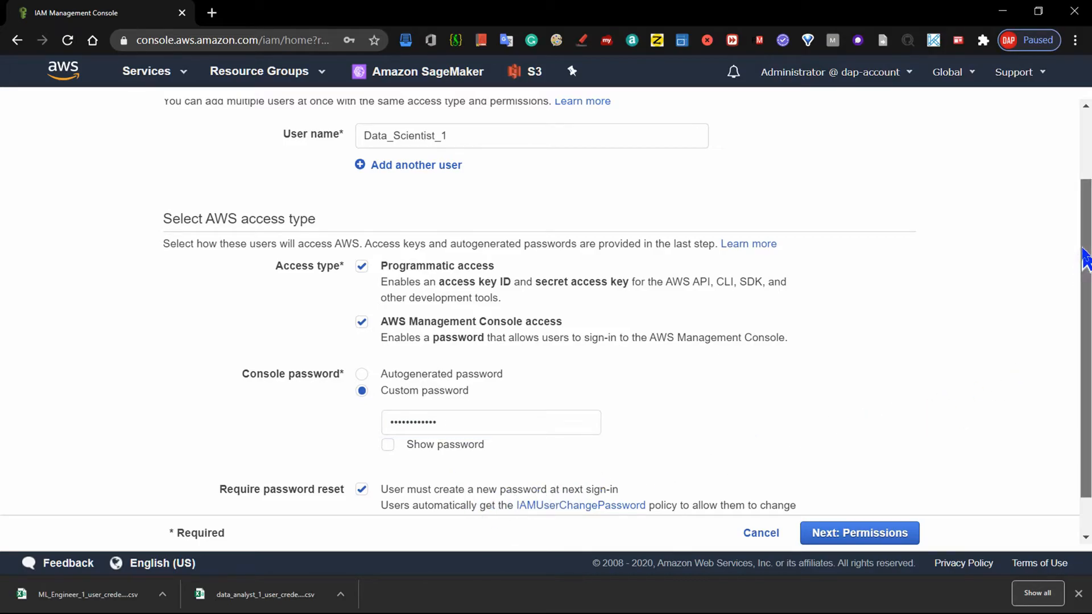
- Proceed to the permissions stage and save the new user's login in the browser
left_click_drag(1080, 276, 1080, 308)
left_click(362, 443)
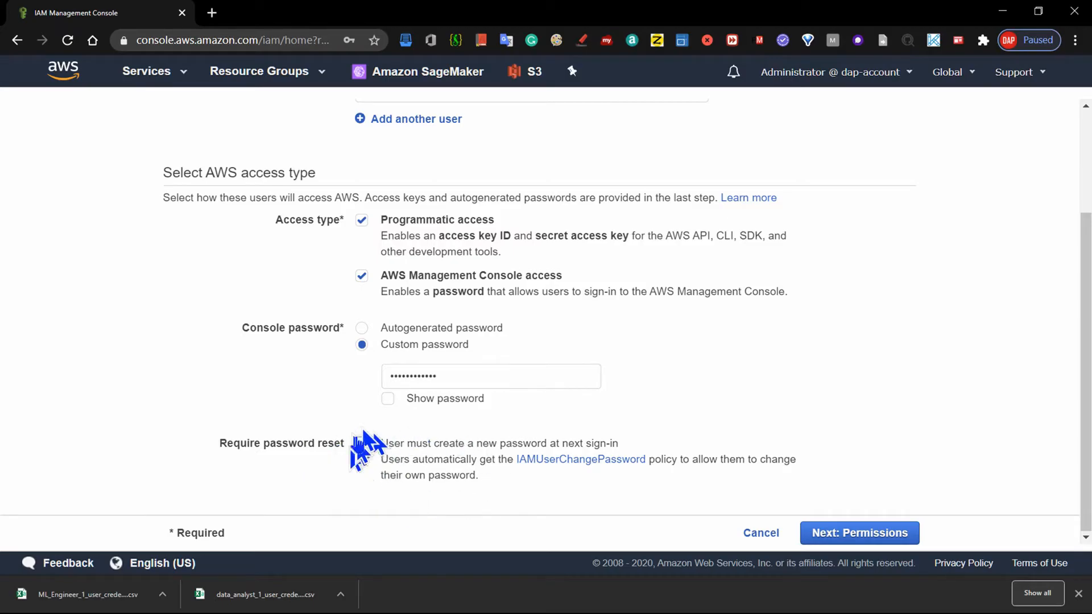
left_click(876, 534)
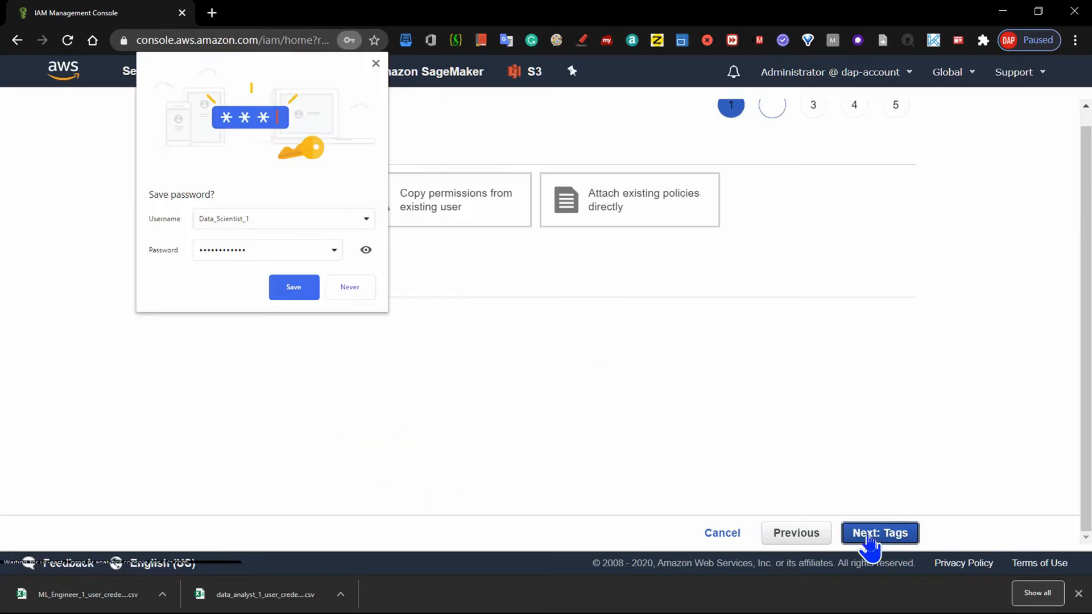
left_click(302, 297)
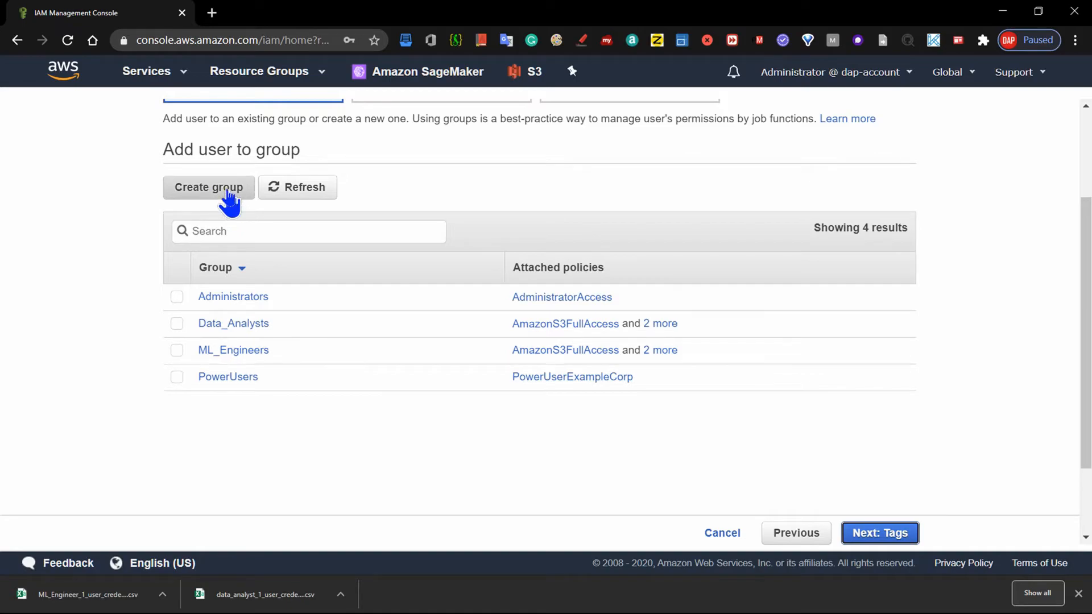
left_click(199, 193)
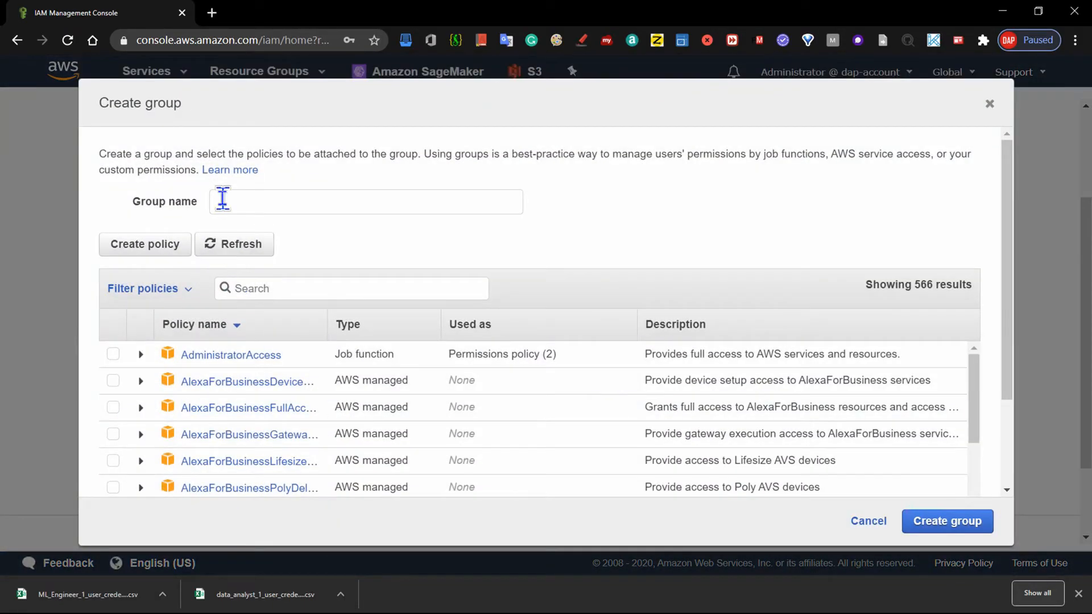
right_click(223, 201)
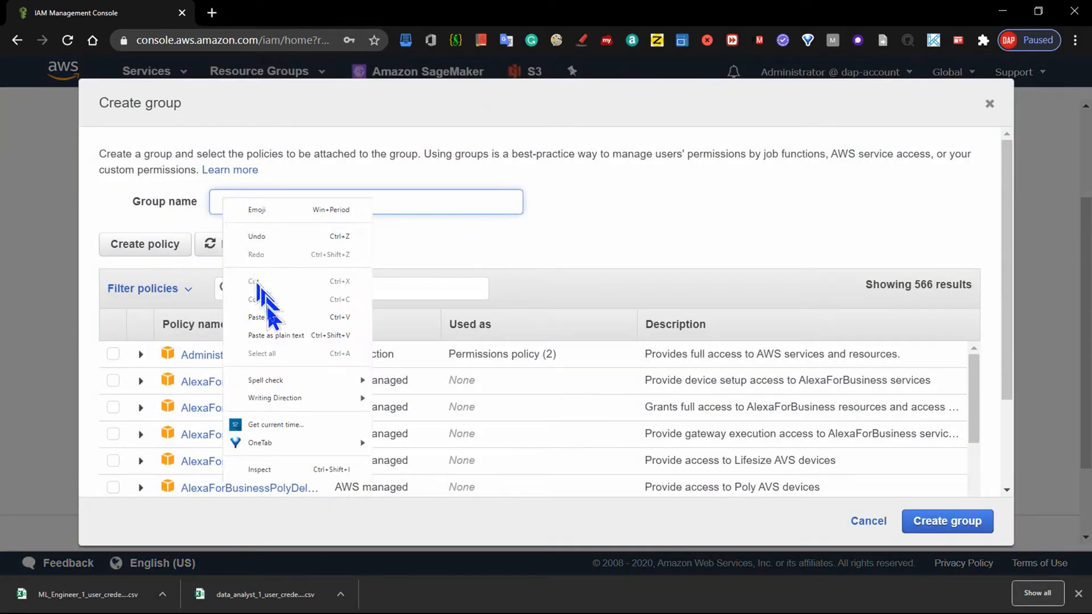
left_click(257, 317)
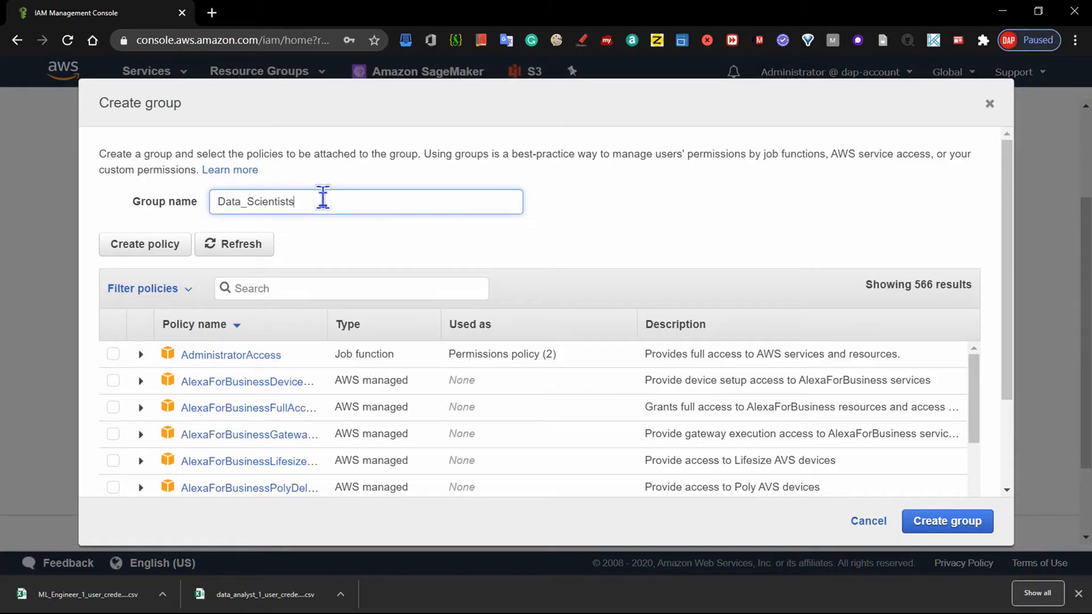
left_click(276, 289)
type("s3")
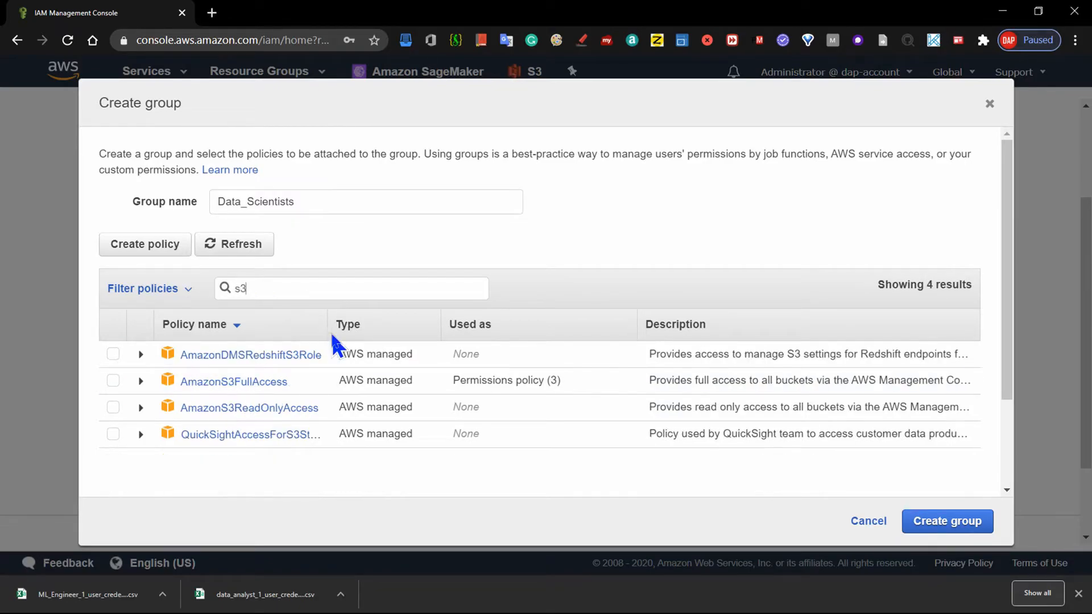
left_click(114, 380)
double_click(259, 289)
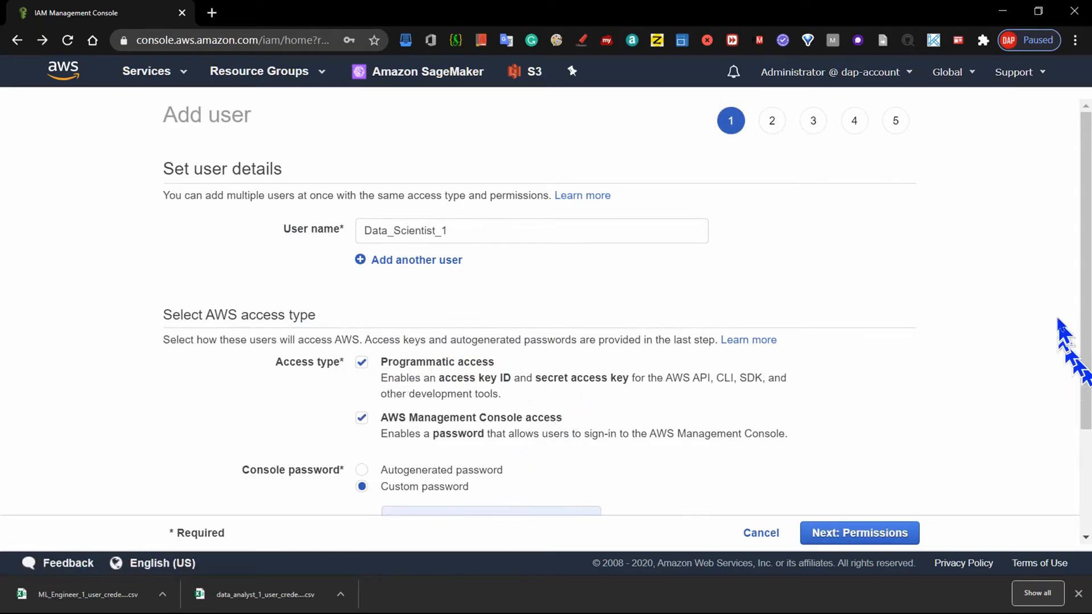
left_click_drag(1084, 304, 1084, 404)
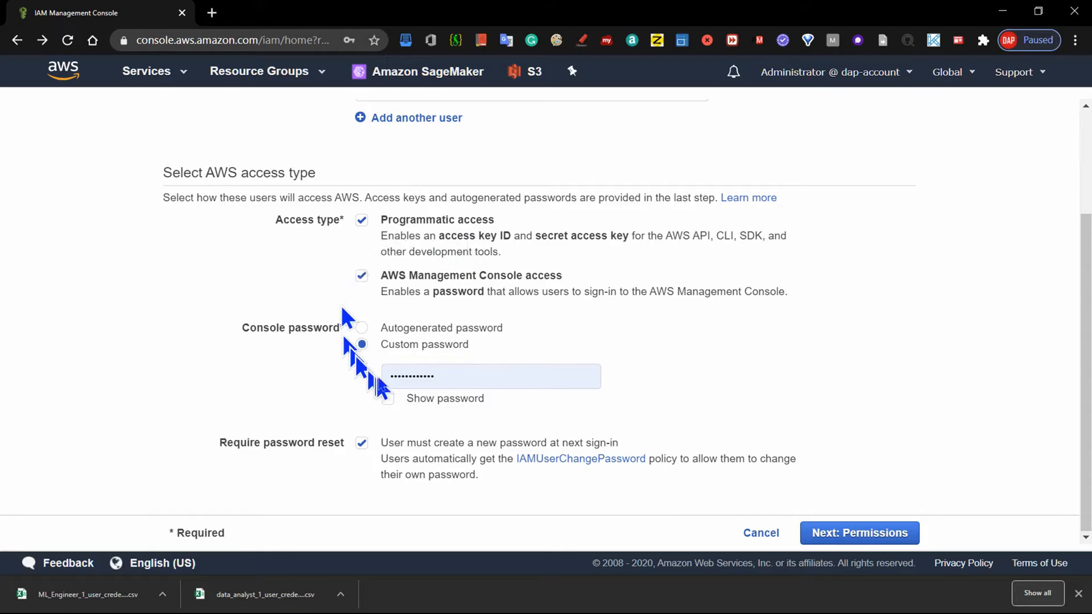
left_click(884, 538)
left_click(213, 195)
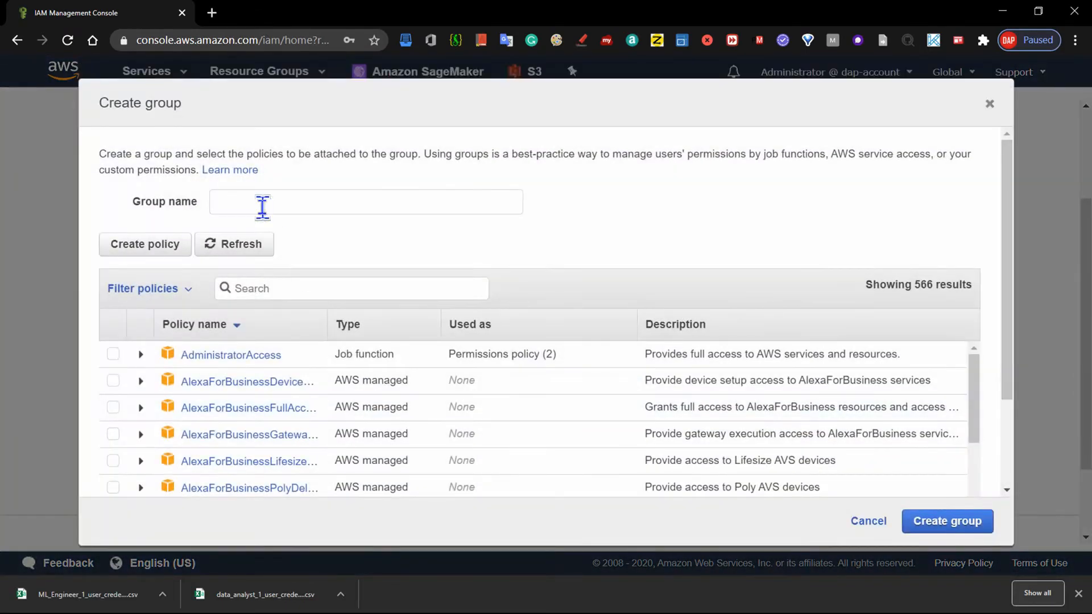
left_click(259, 203)
right_click(260, 199)
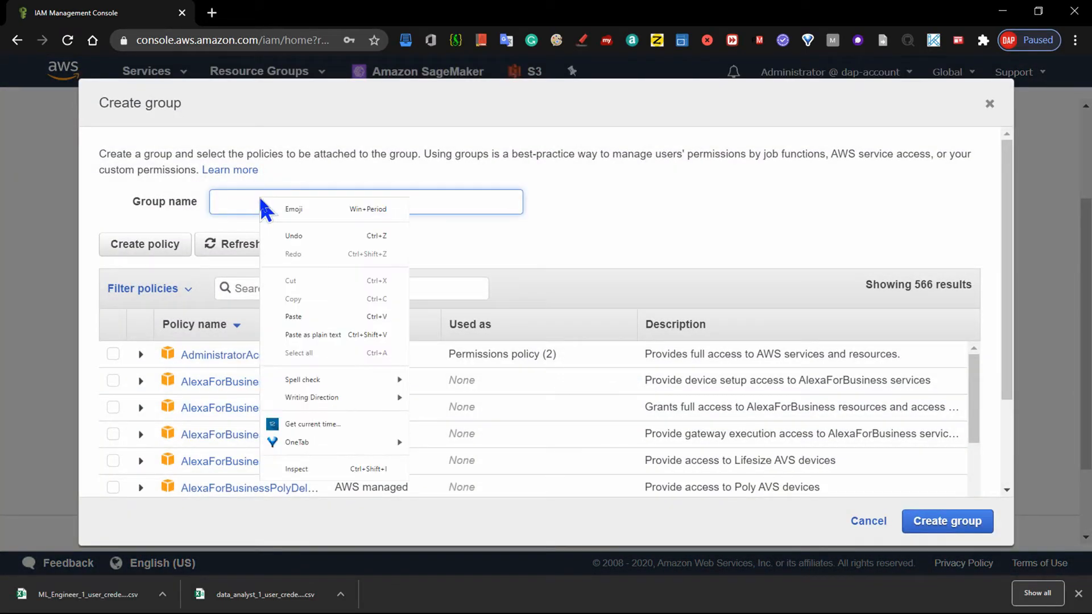
left_click(314, 316)
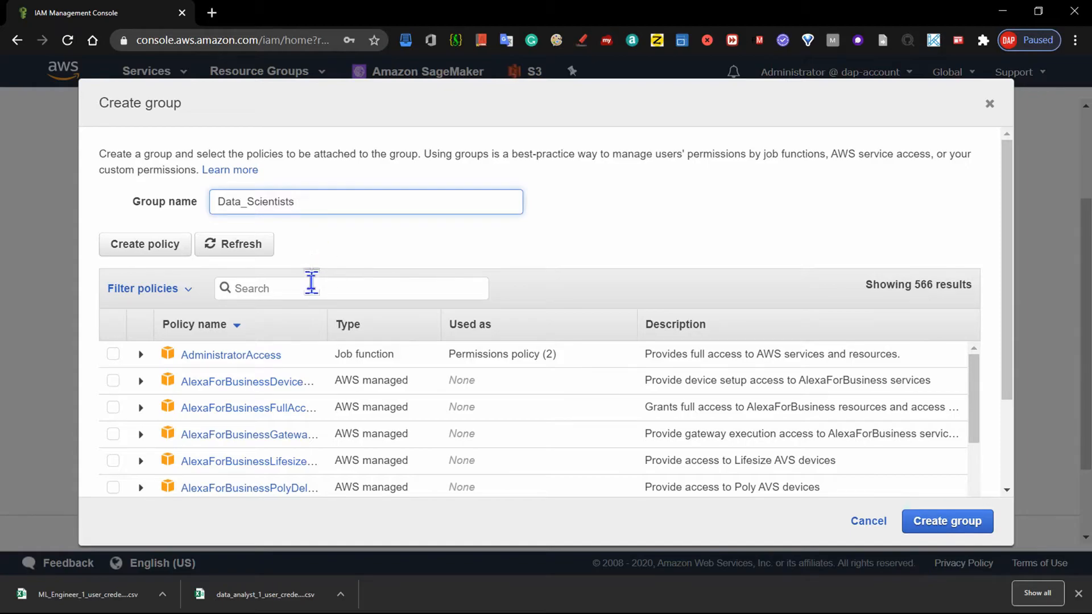
left_click(245, 289)
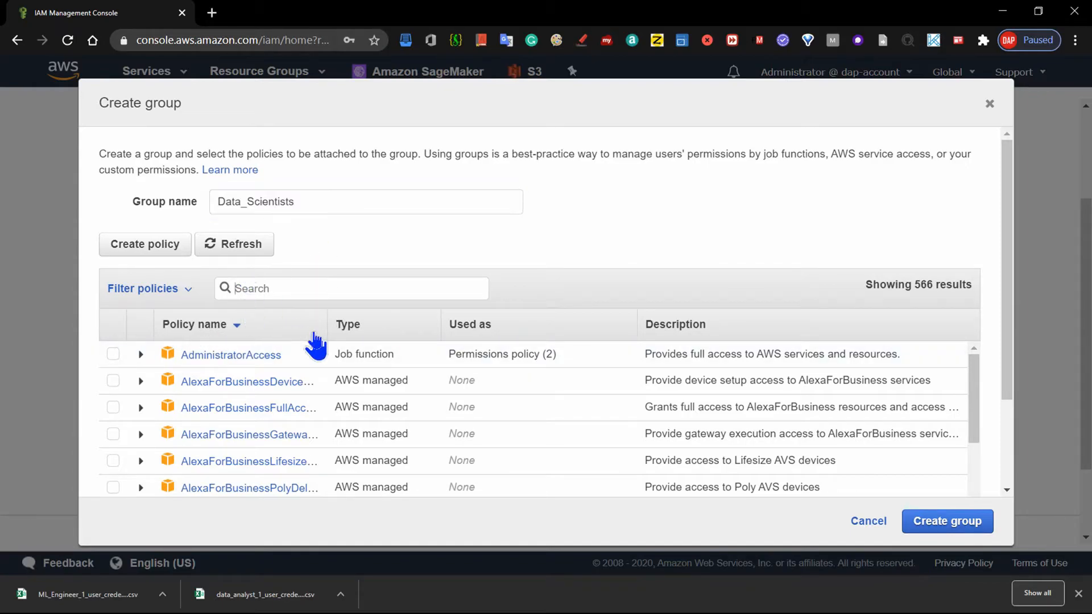
type("s3")
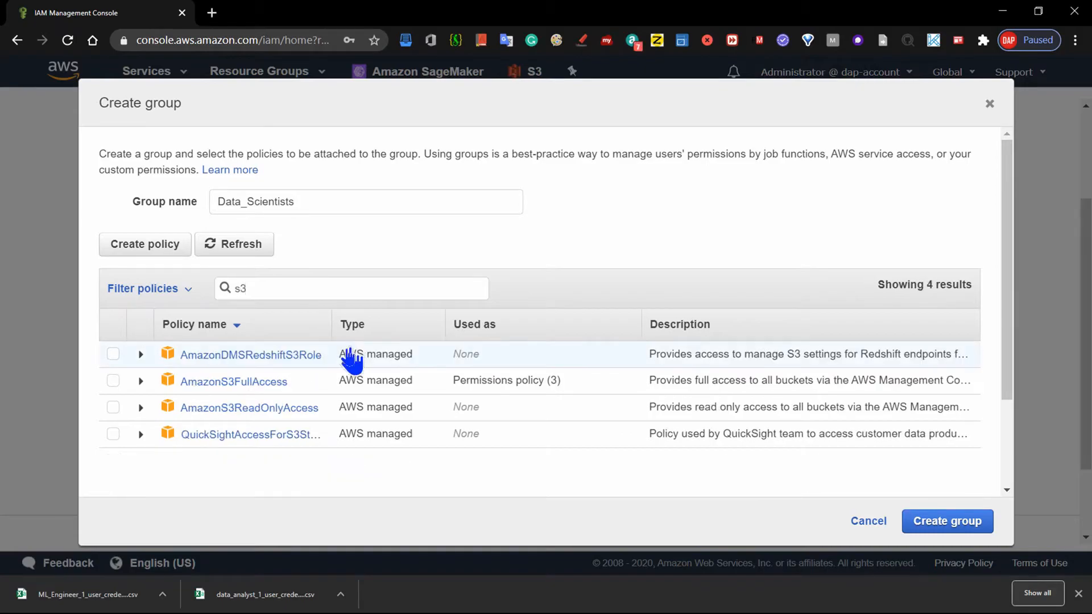
left_click(114, 382)
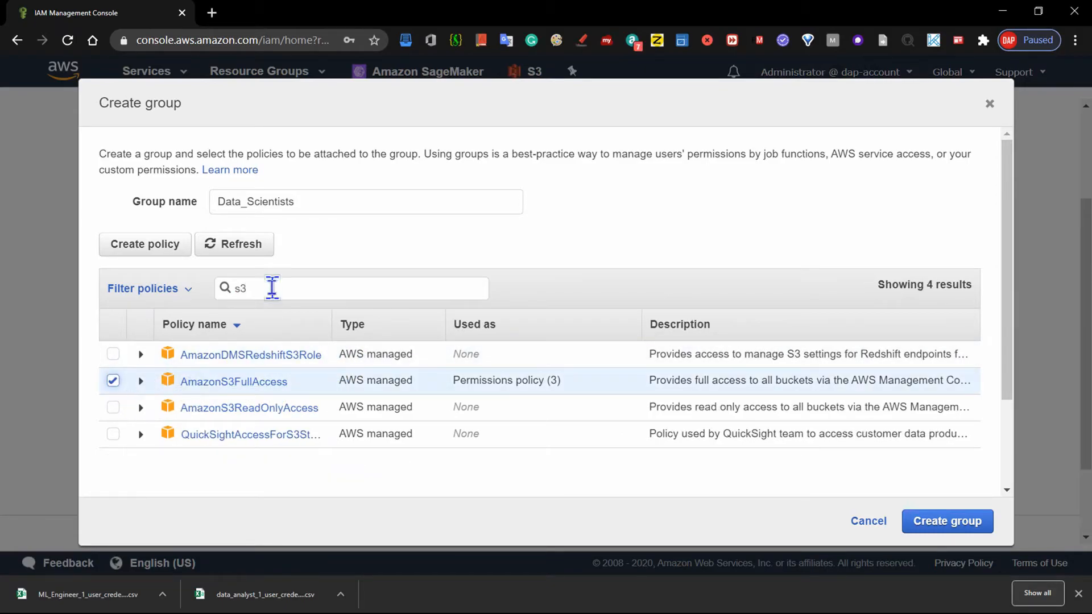
left_click_drag(272, 288, 54, 287)
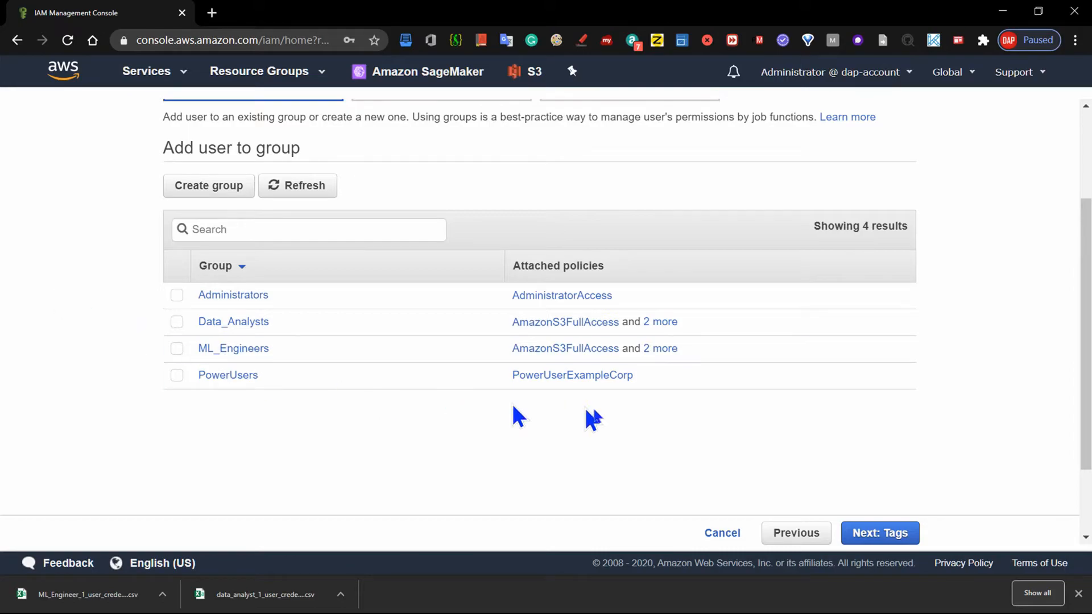
left_click(789, 540)
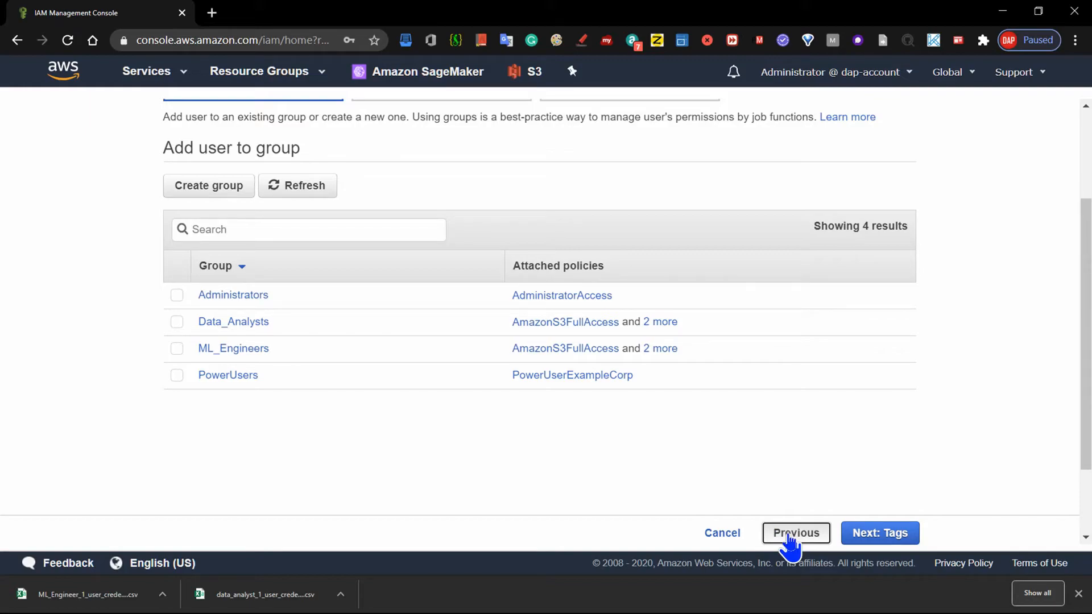
left_click(246, 192)
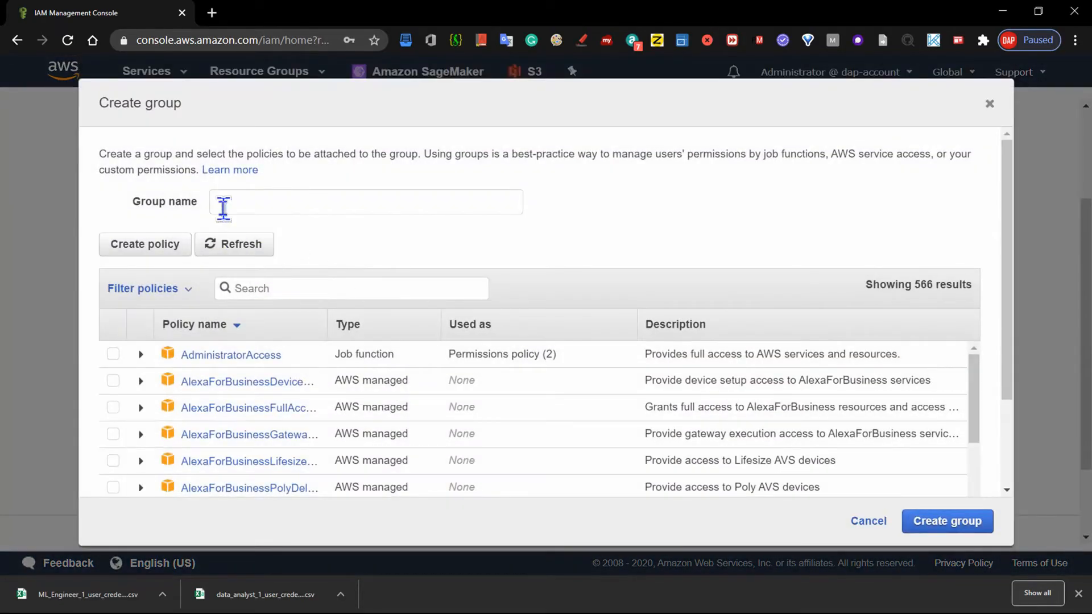
right_click(220, 199)
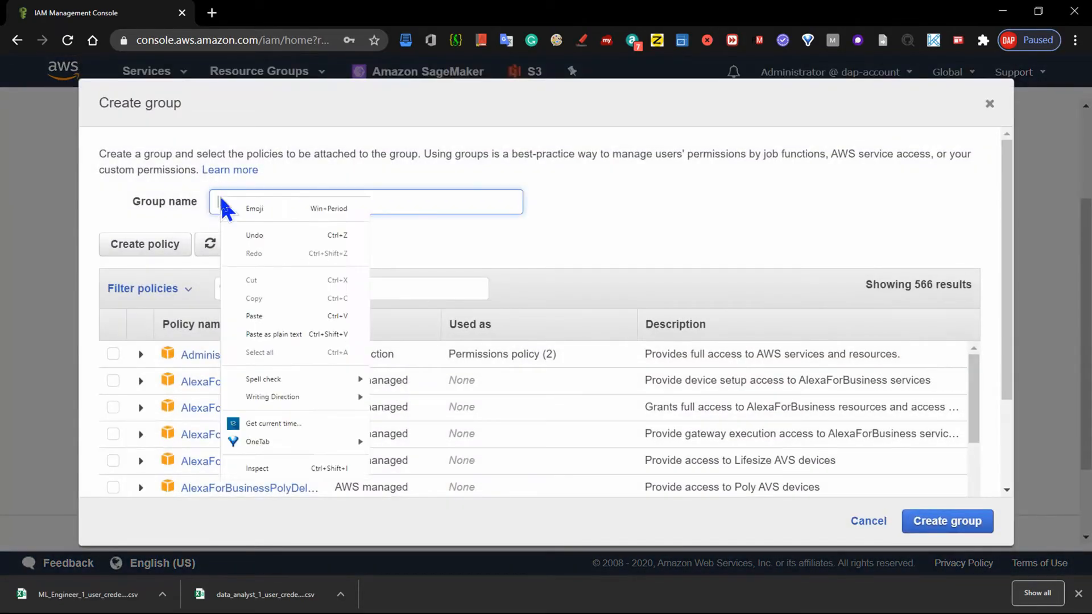
left_click(273, 316)
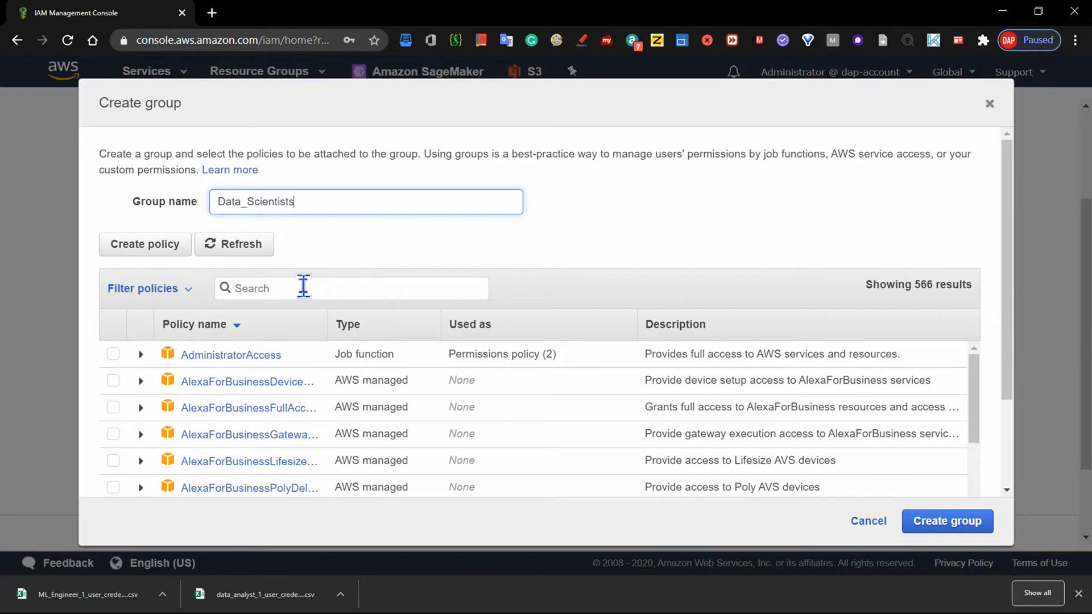
left_click(303, 286)
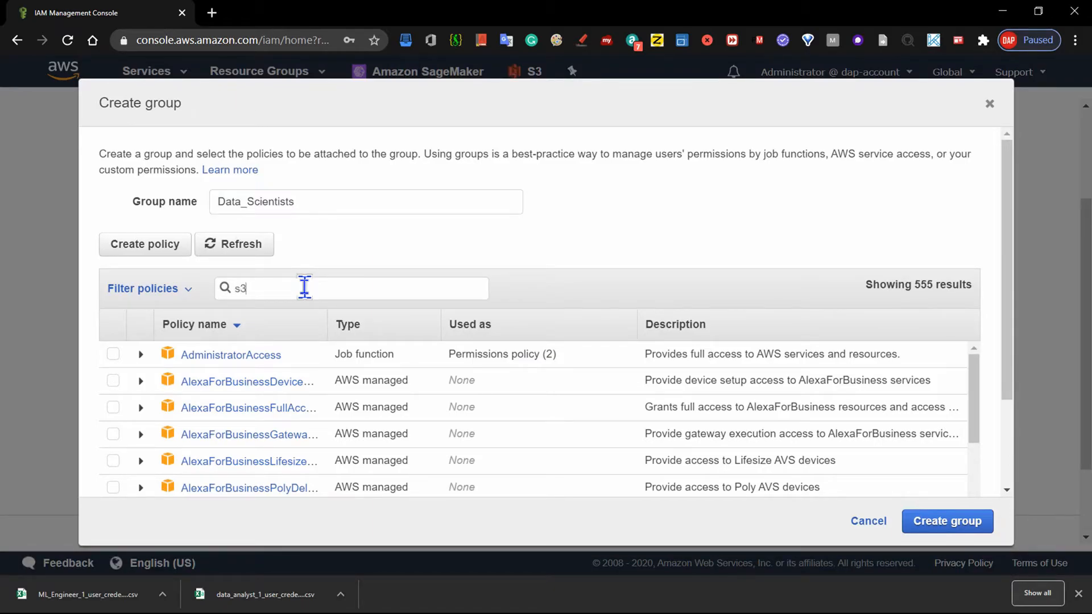
left_click(113, 381)
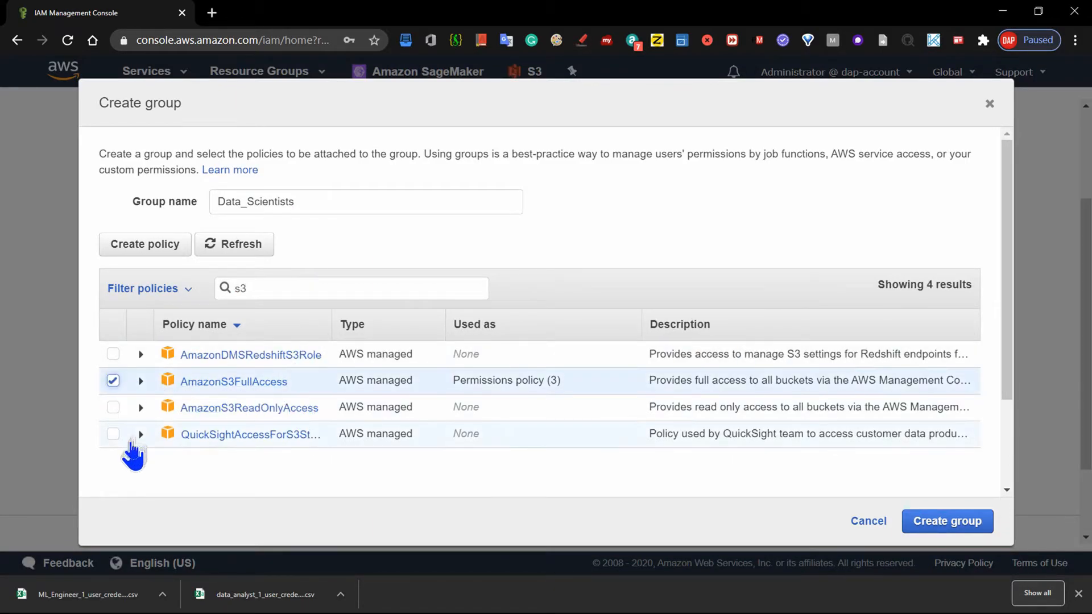
left_click_drag(268, 288, 95, 284)
type("machine")
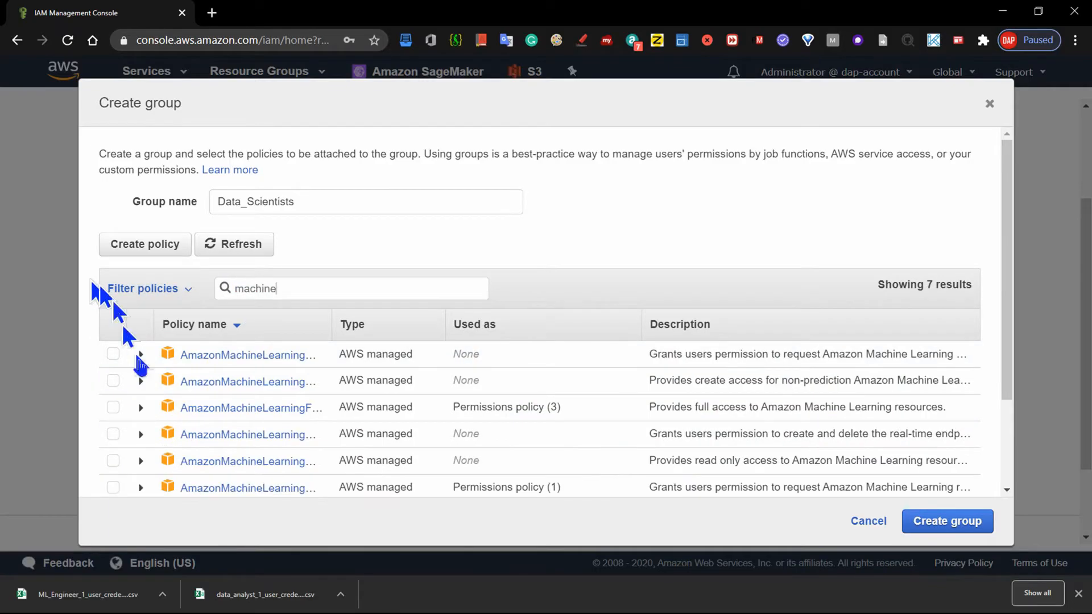
left_click(114, 407)
left_click_drag(284, 289, 79, 302)
left_click(51, 291)
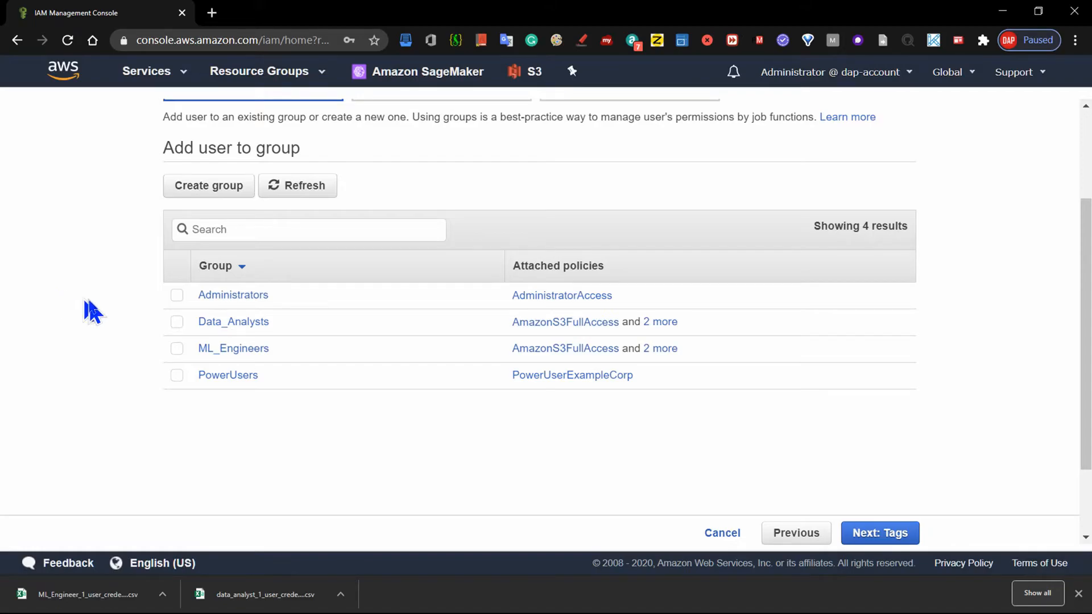
- Start a new group named Data_Scientists and select the AmazonS3FullAccess policy for it
left_click(208, 188)
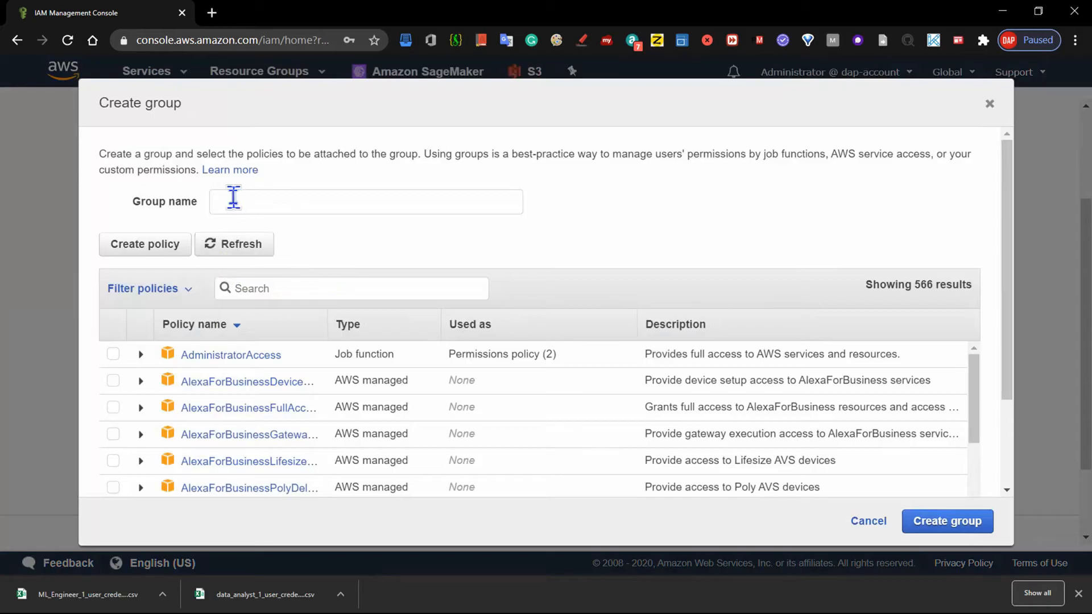
right_click(236, 200)
left_click(279, 316)
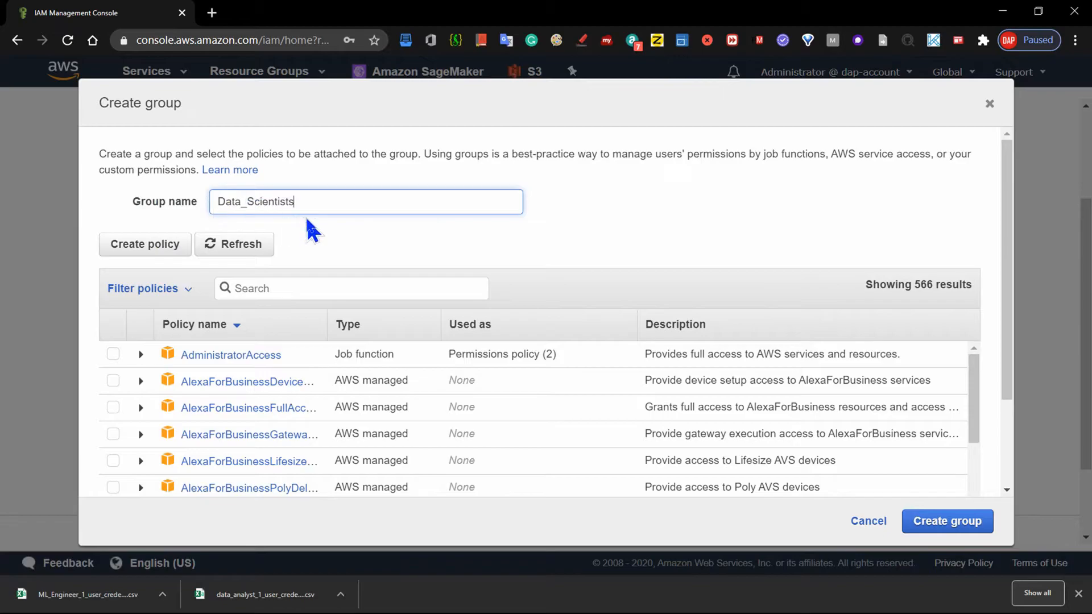
left_click(261, 290)
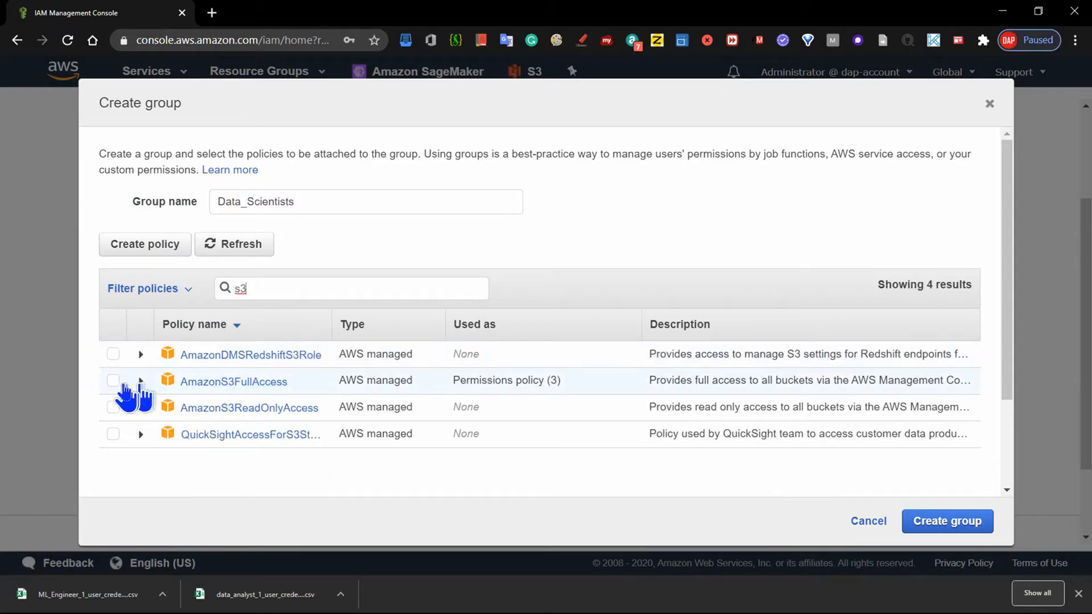
- Add the Amazon Machine Learning and Amazon SageMaker full-access policies to the selection and create the Data_Scientists group
left_click_drag(274, 293, 168, 292)
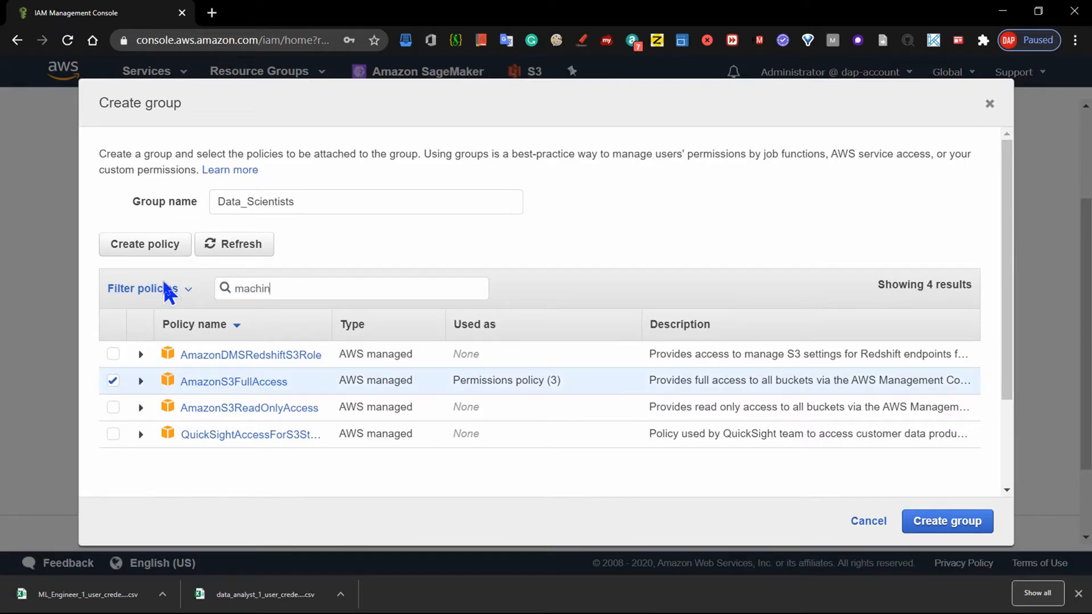
left_click(113, 407)
left_click_drag(278, 289, 119, 302)
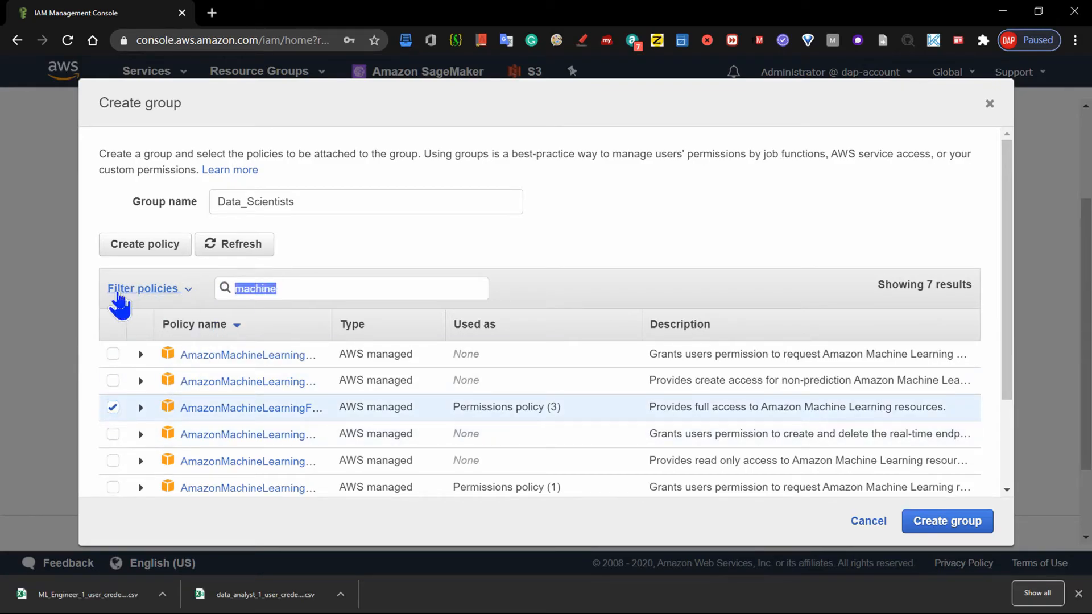
type("sage")
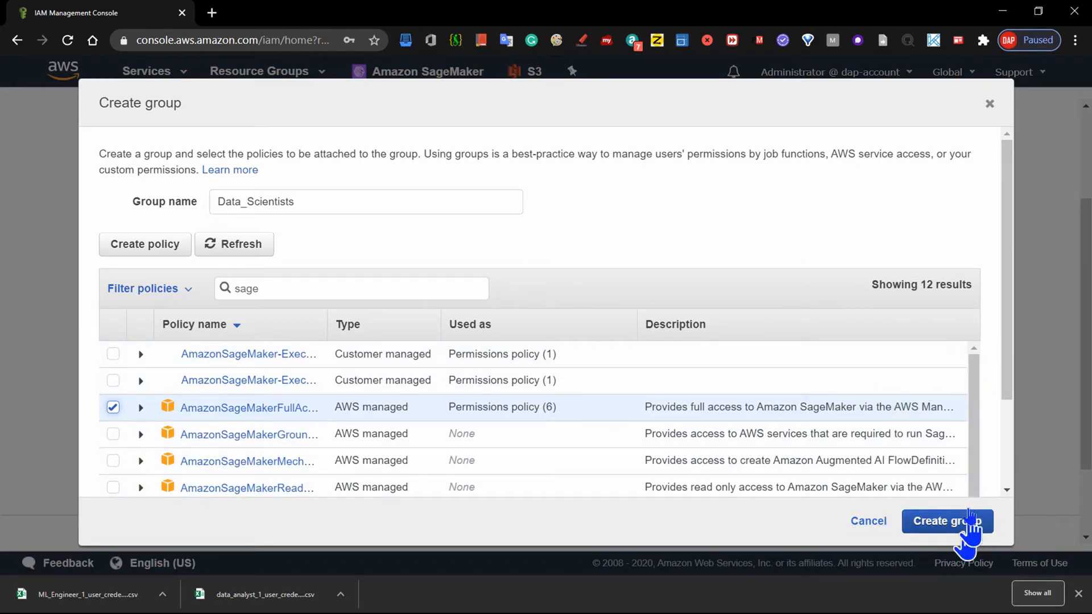
left_click(947, 528)
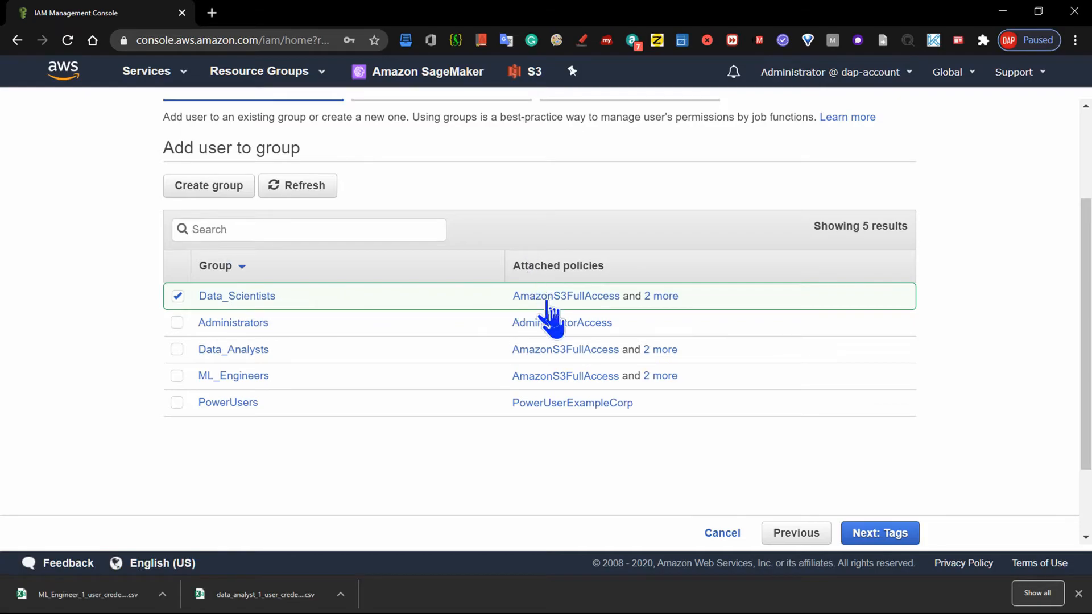
- Continue without adding tags and create the user Data_Scientist_1 after reviewing its access type and group
left_click(880, 537)
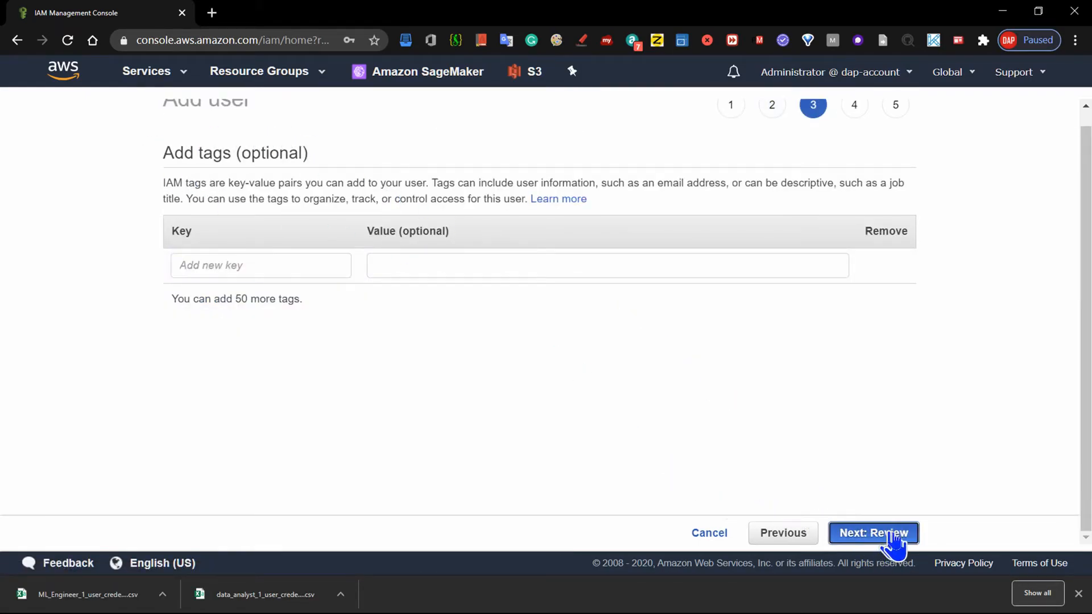
left_click(890, 539)
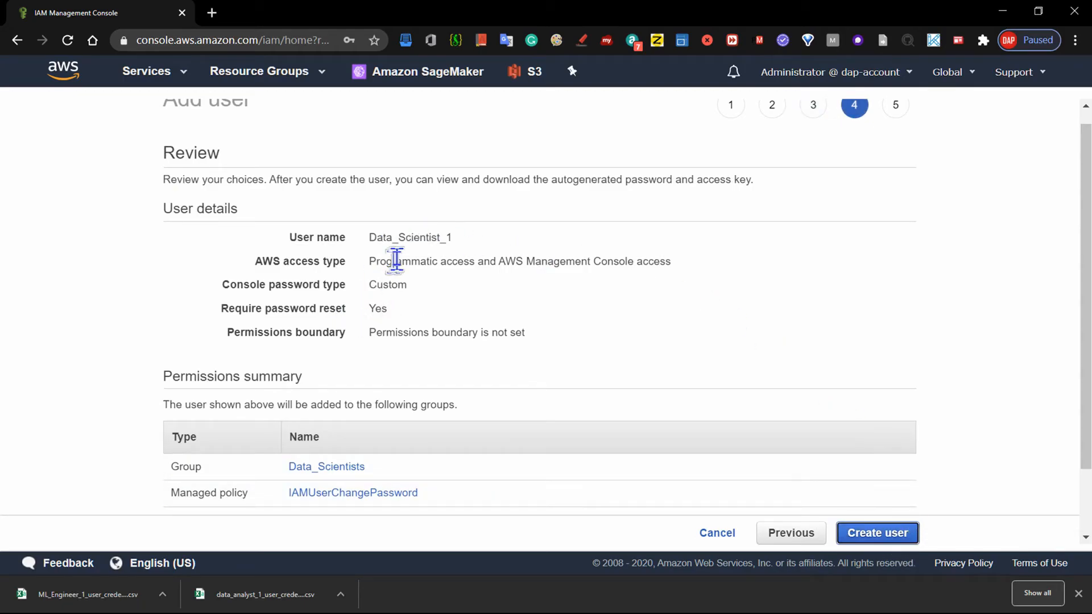
left_click_drag(400, 237, 658, 255)
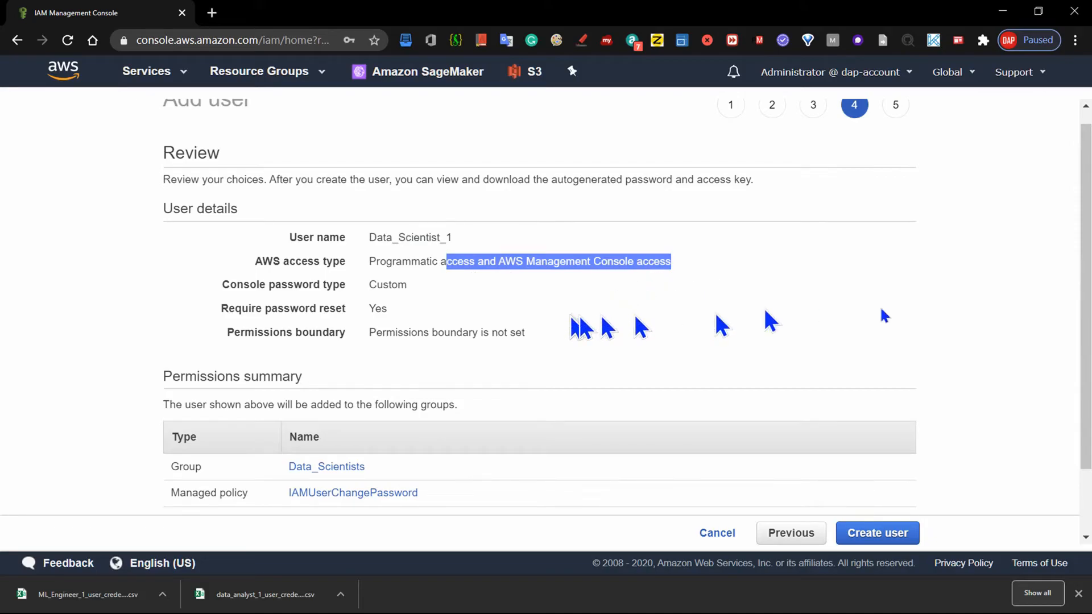
left_click(1006, 296)
scroll(1079, 239, "down", 1)
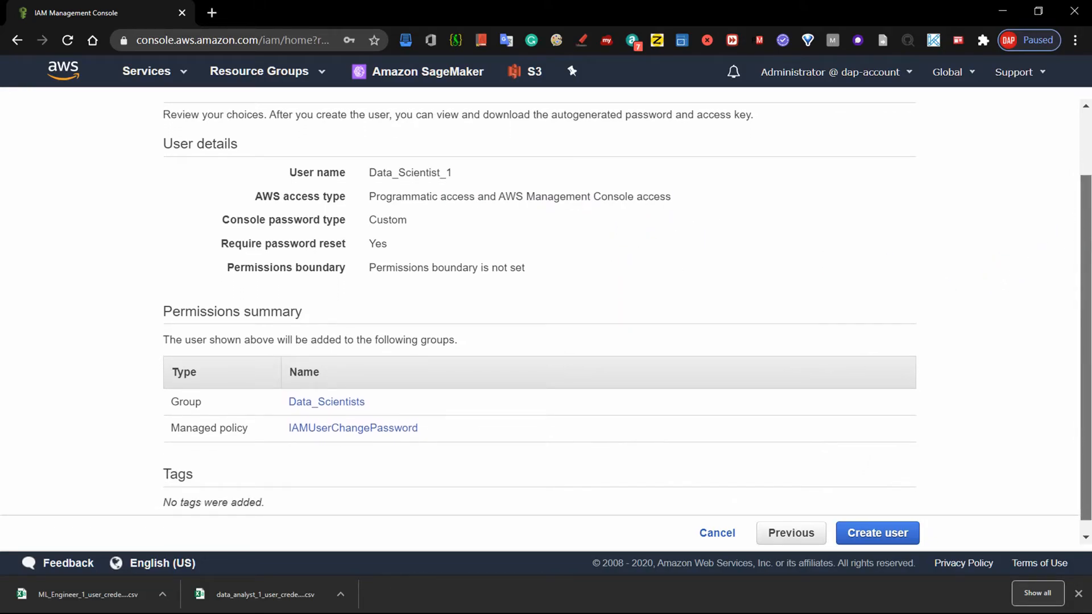
scroll(625, 312, "down", 1)
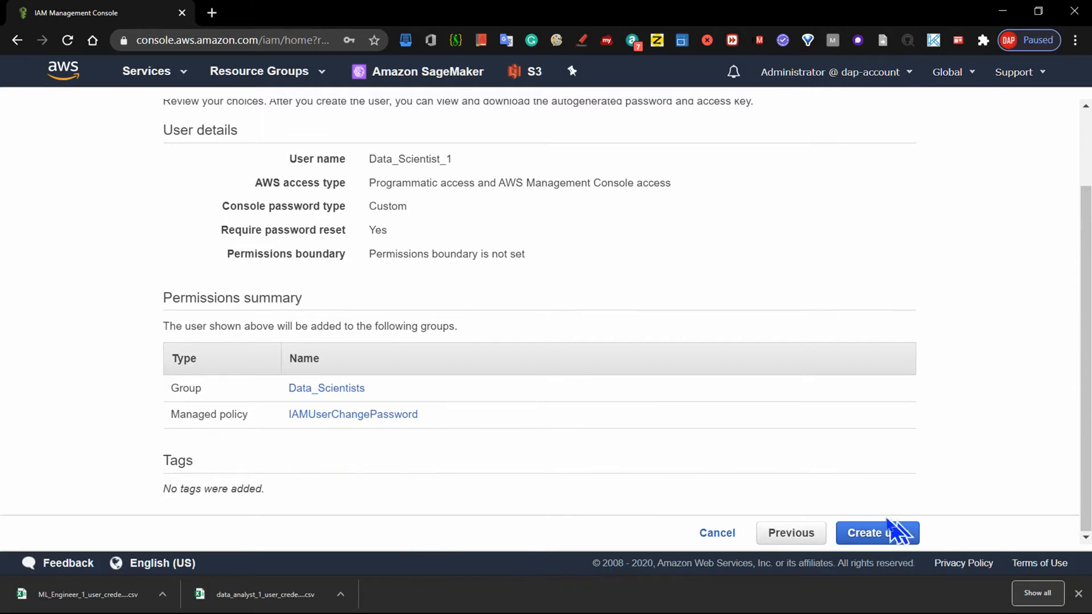
left_click(899, 539)
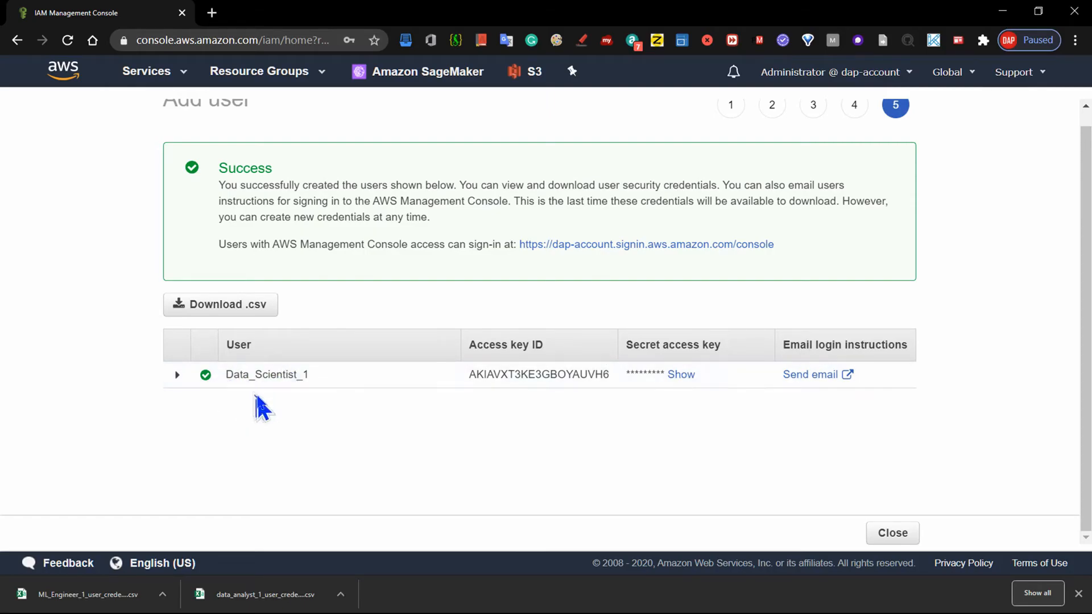
- Download the new user's credentials as Data_Scientist_1_user_credentials.csv and close the user creation wizard
left_click(215, 310)
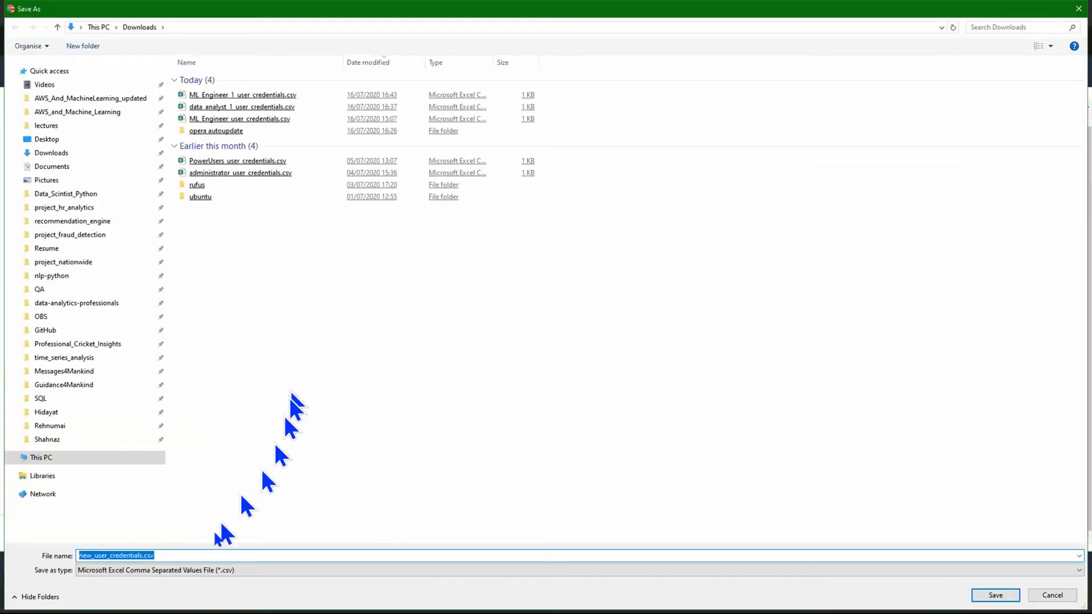
right_click(99, 556)
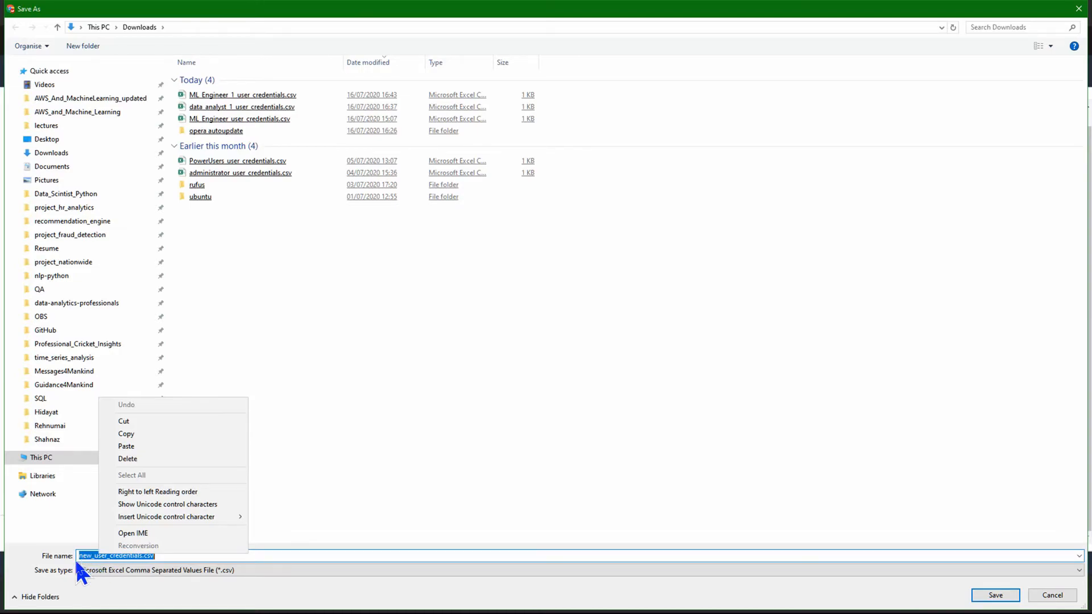
left_click(75, 559)
left_click(85, 554)
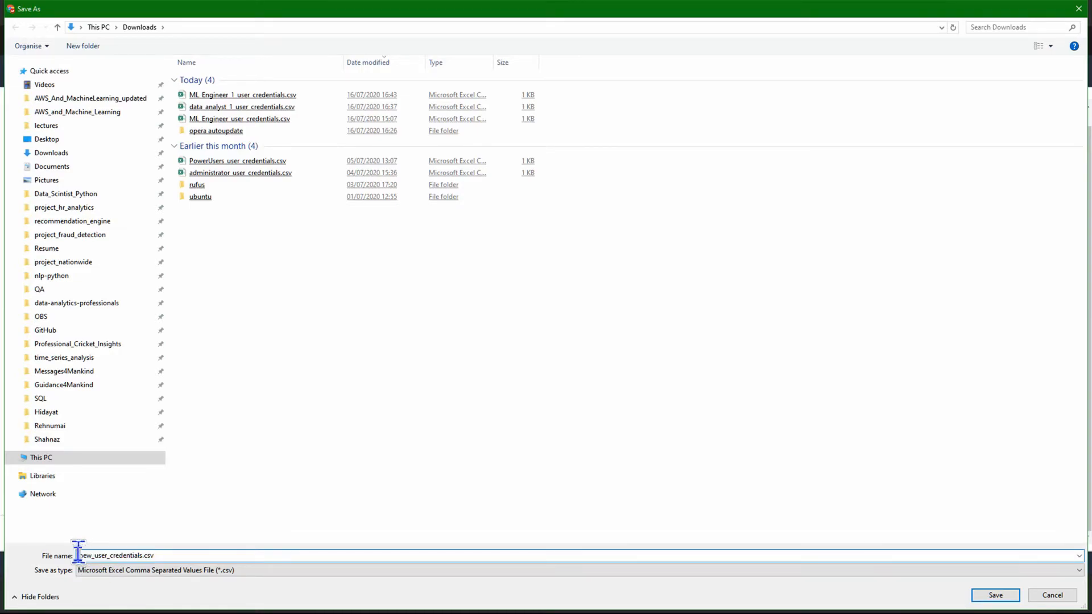
type("Data_Scientist_1")
key("Delete")
key("Delete")
key("Delete")
key("Return")
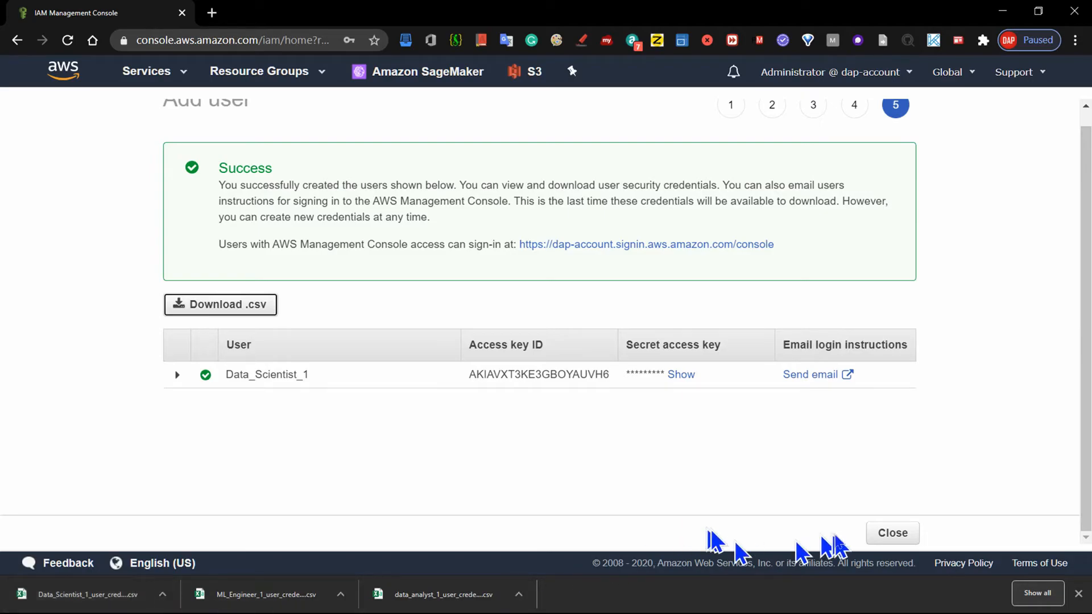
left_click(891, 532)
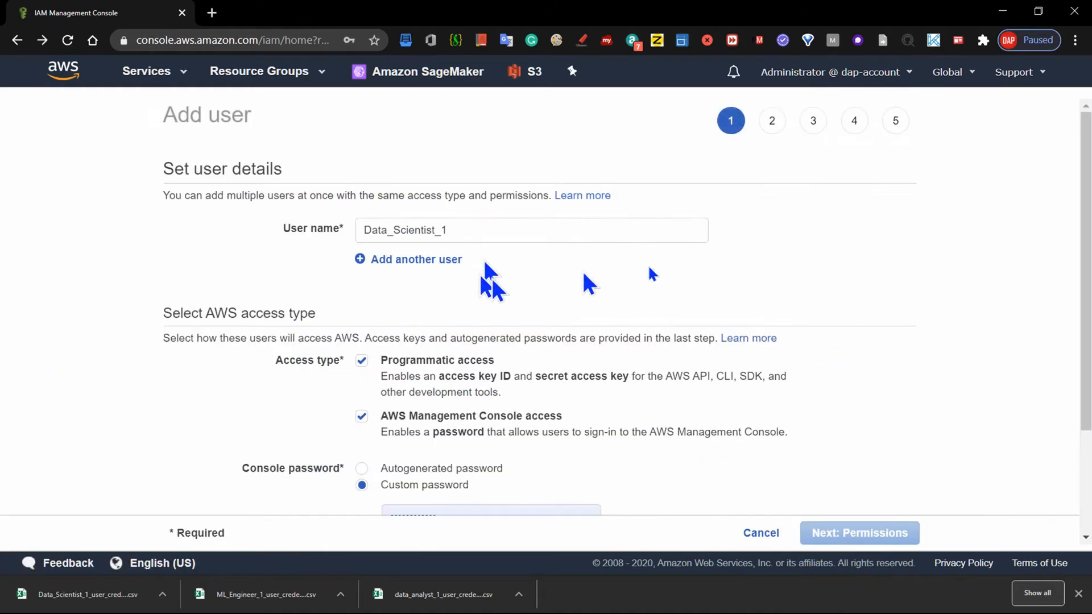